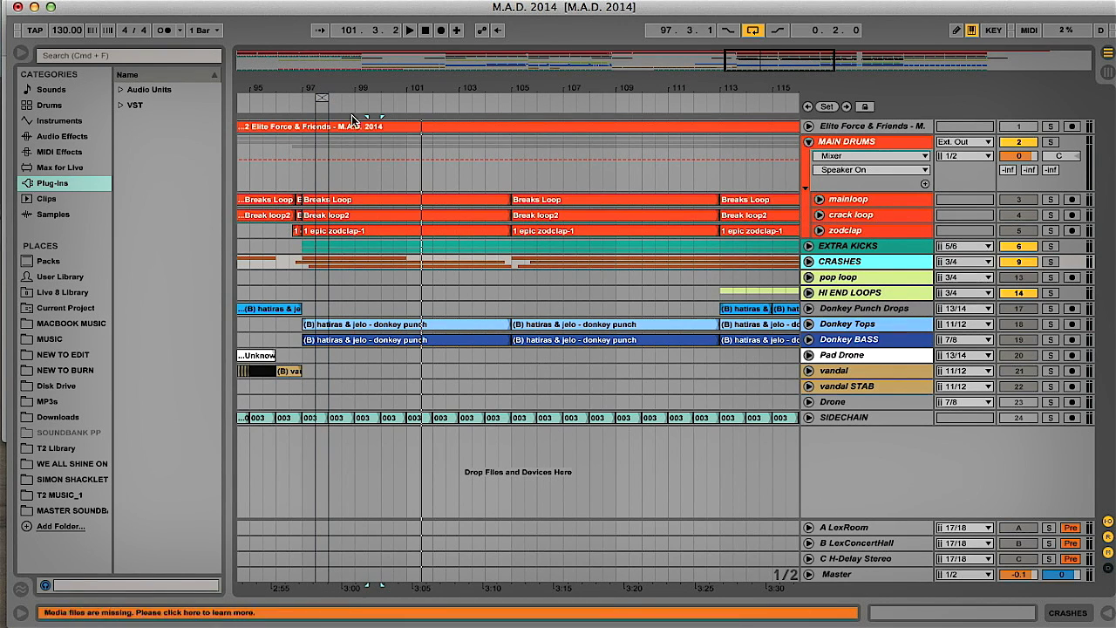
Step: Turn on the muted tracks, including mainloop, crack loop, zodclap and Drone, along with return tracks A, B and C
{"action": "left_click_drag", "start_coordinate": [272, 88], "coordinate": [681, 98]}
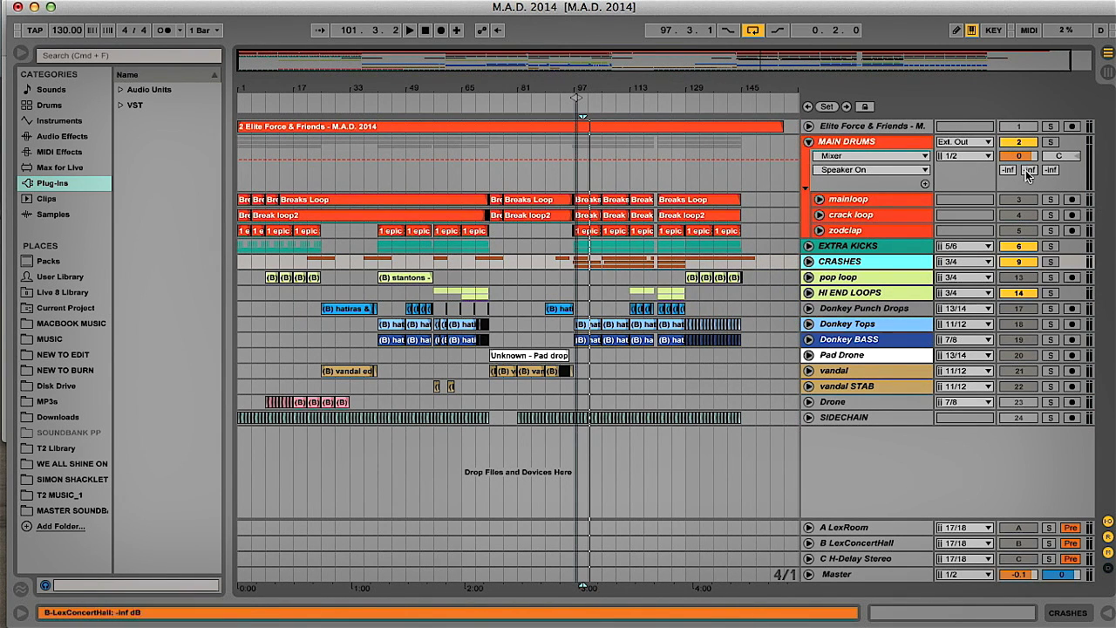
{"action": "left_click", "coordinate": [1019, 197]}
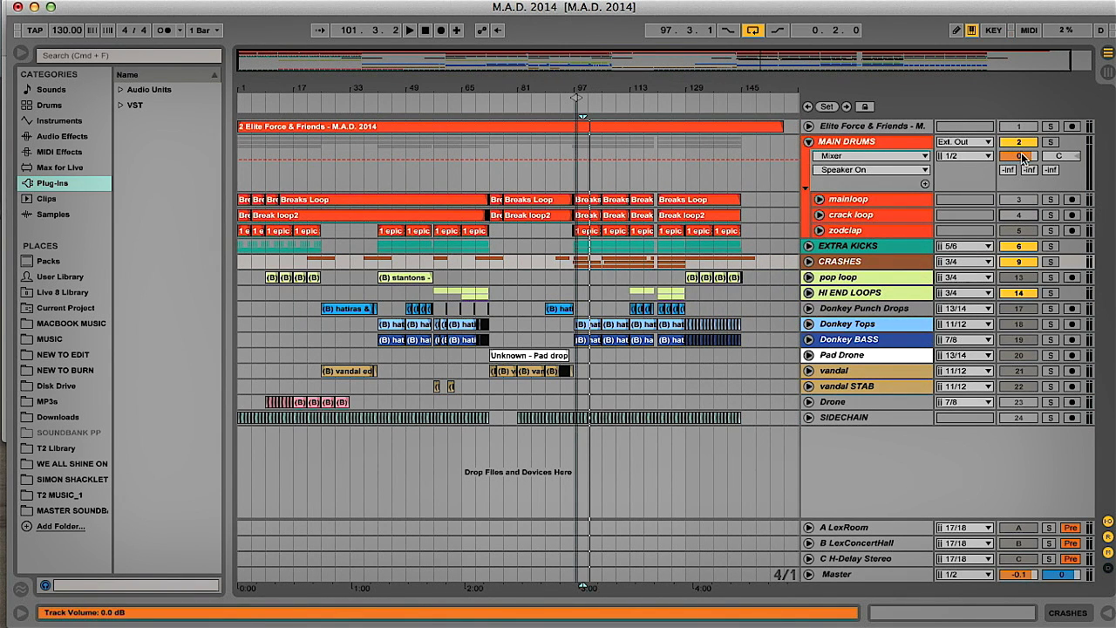
{"action": "left_click", "coordinate": [1018, 142]}
{"action": "left_click", "coordinate": [1017, 143]}
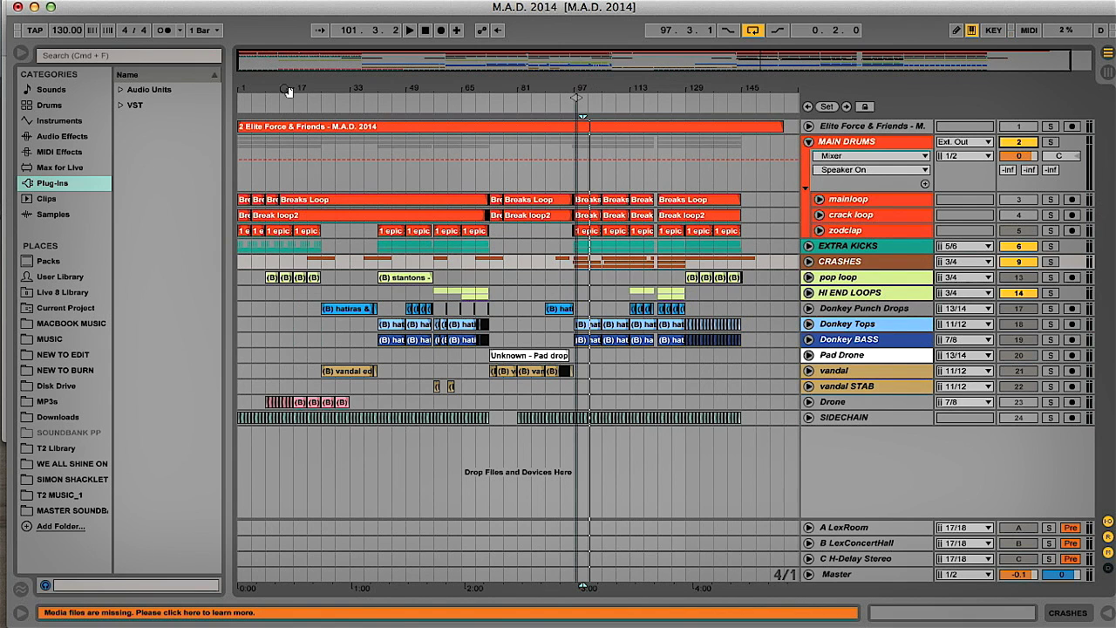
{"action": "left_click_drag", "start_coordinate": [399, 87], "coordinate": [401, 91]}
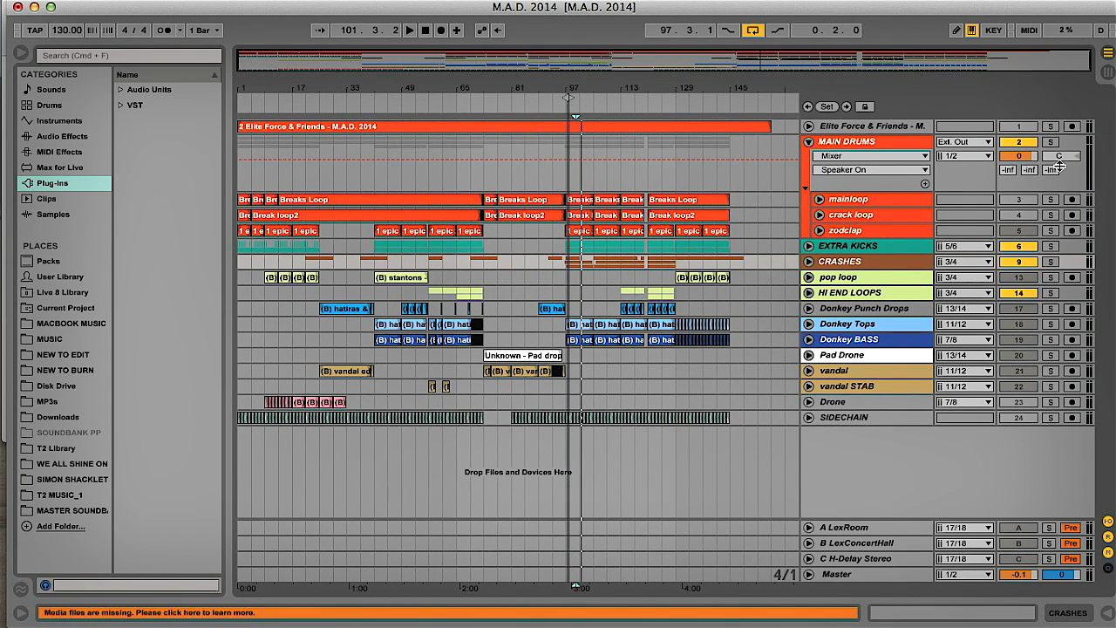
{"action": "left_click", "coordinate": [1050, 142]}
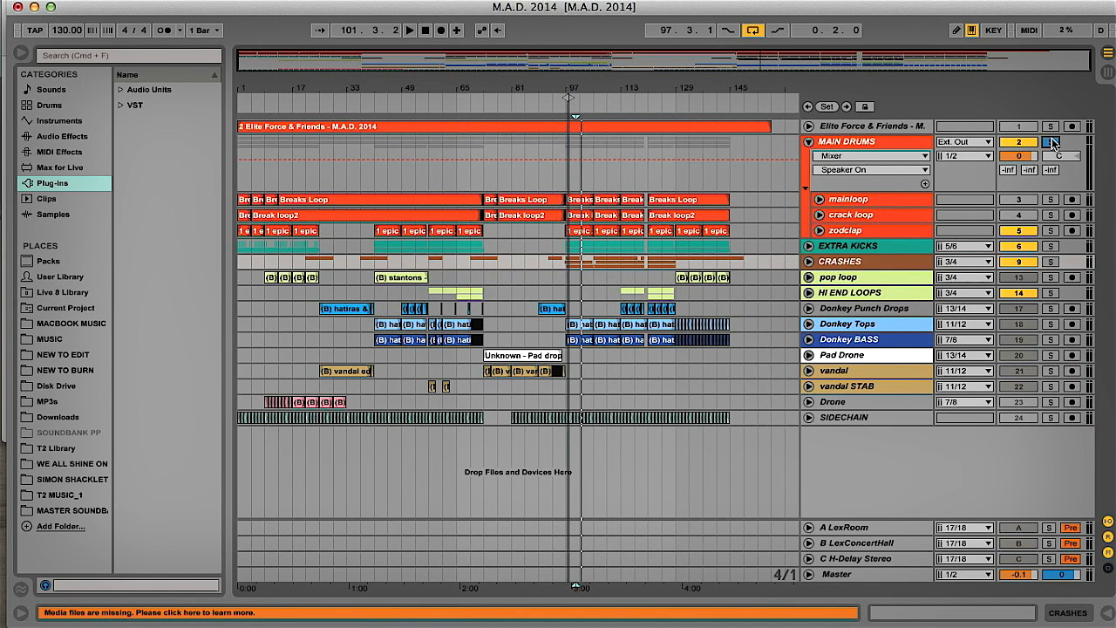
{"action": "left_click", "coordinate": [1050, 142]}
{"action": "left_click", "coordinate": [1018, 200]}
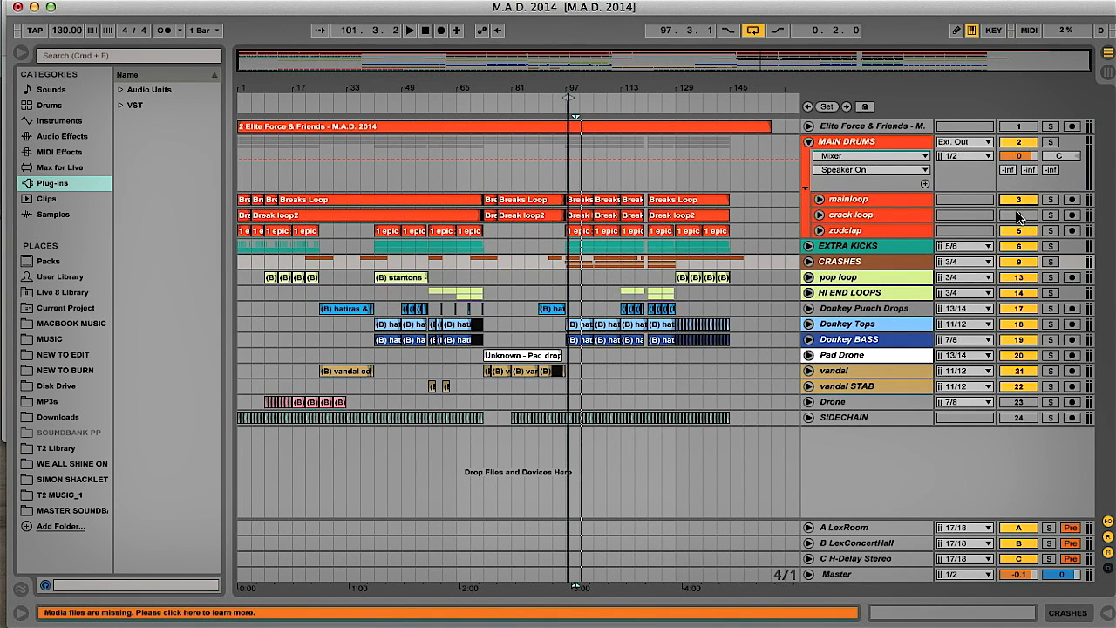
{"action": "left_click", "coordinate": [1018, 215]}
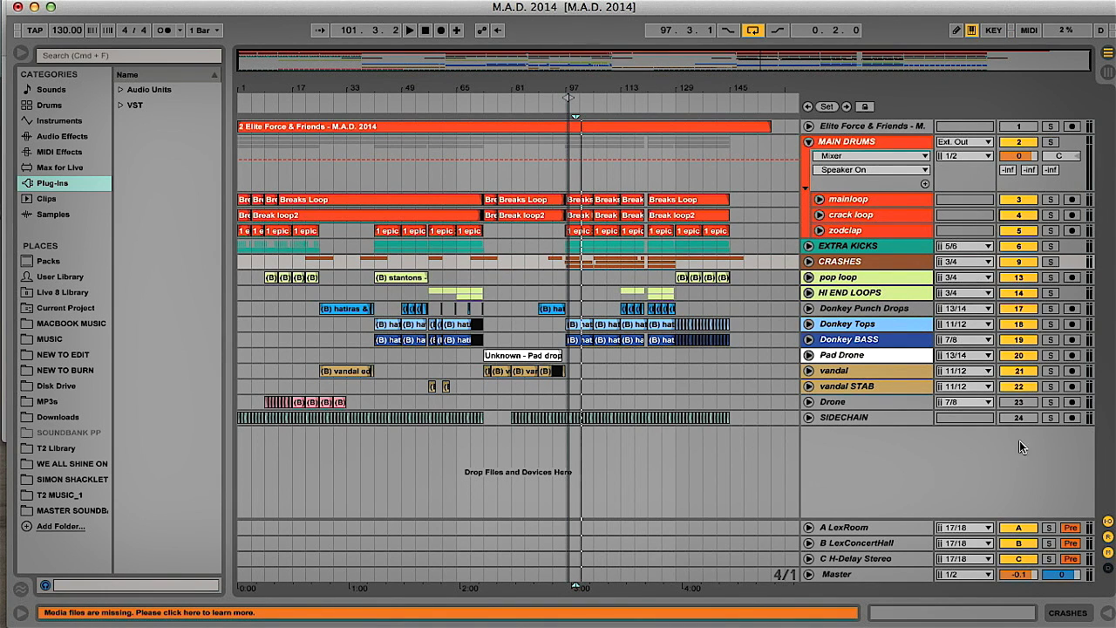
{"action": "left_click", "coordinate": [1018, 401]}
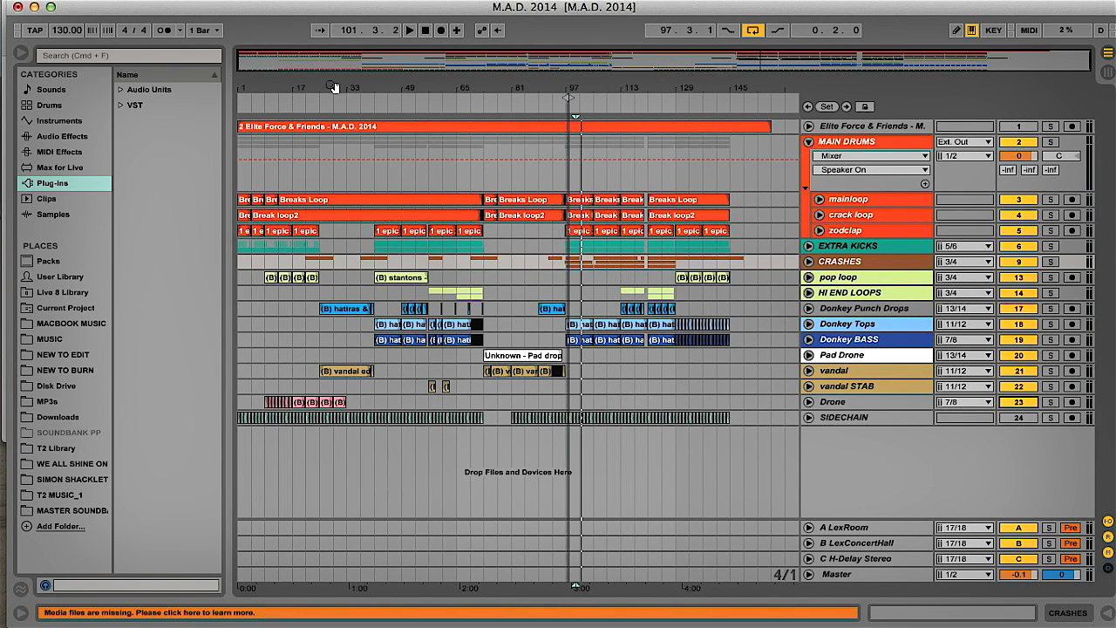
Step: Select bars 9 to 17 on the MAIN DRUMS track and set the arrangement loop to them
{"action": "left_click_drag", "start_coordinate": [273, 86], "coordinate": [334, 119]}
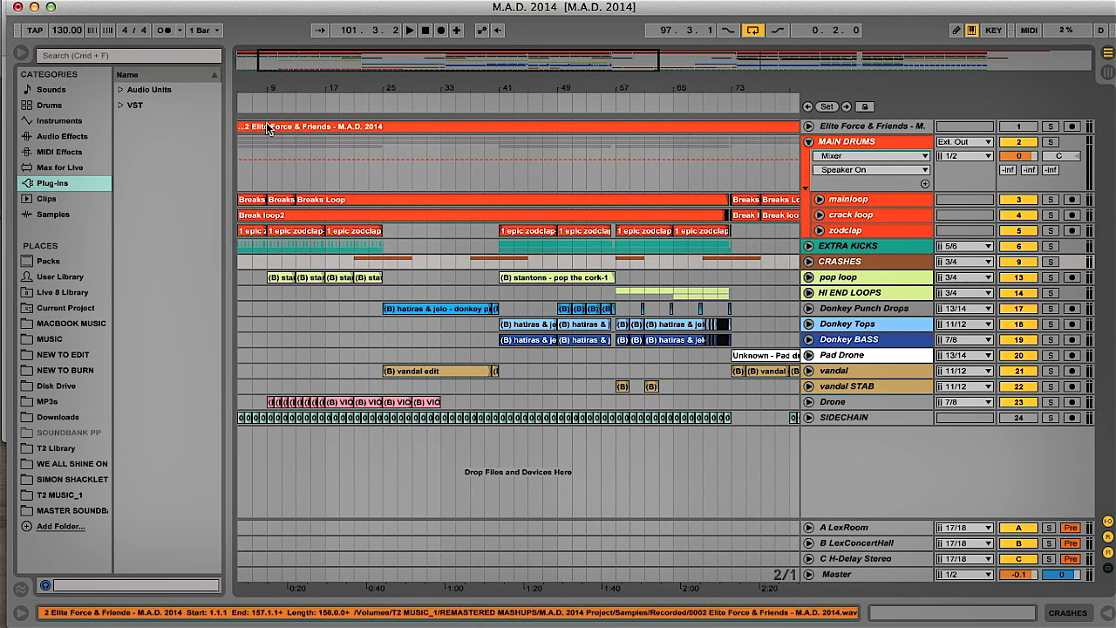
{"action": "left_click_drag", "start_coordinate": [267, 148], "coordinate": [326, 150]}
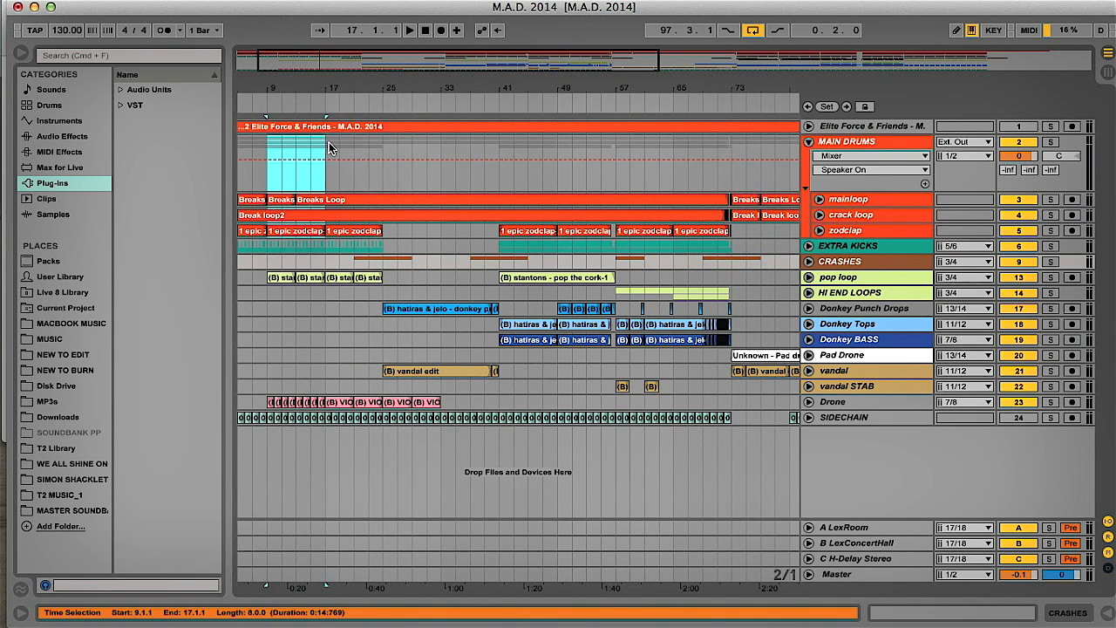
{"action": "key", "text": "super+l"}
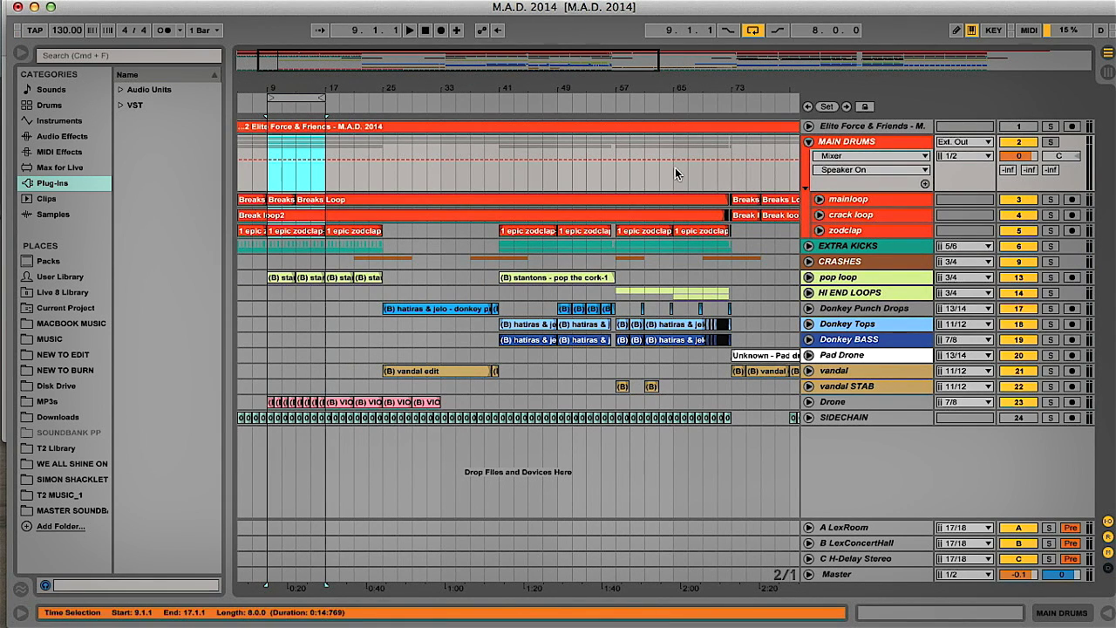
Step: Set the arrangement loop to bars 1 to 9 of the MAIN DRUMS track and play the looped section
{"action": "left_click_drag", "start_coordinate": [239, 86], "coordinate": [259, 126]}
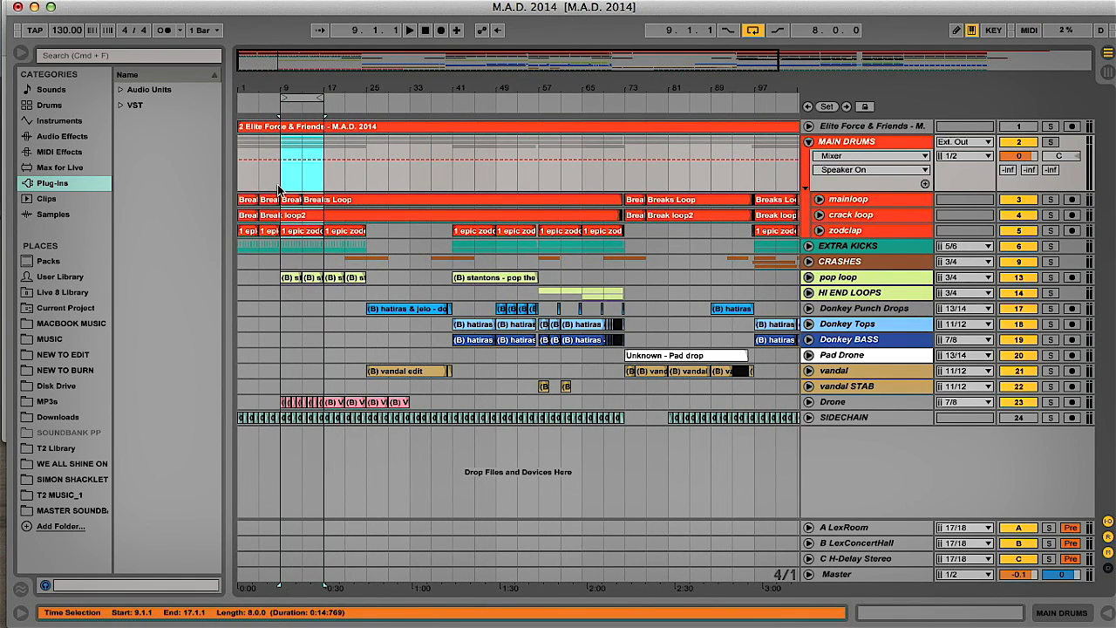
{"action": "left_click_drag", "start_coordinate": [278, 184], "coordinate": [193, 180]}
{"action": "key", "text": "super+l"}
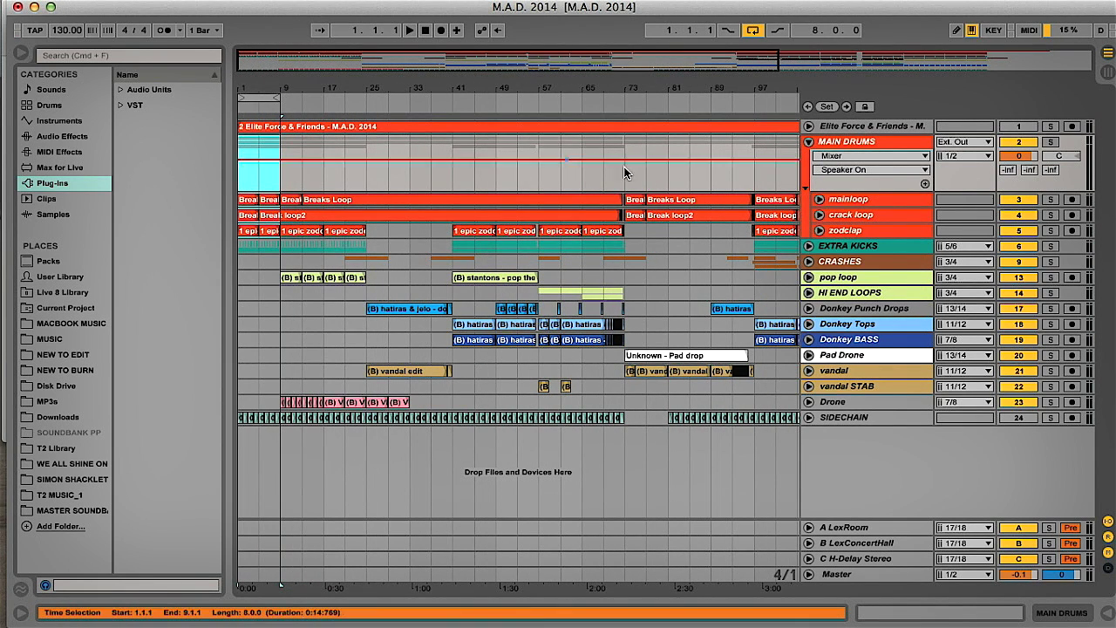
{"action": "key", "text": "space"}
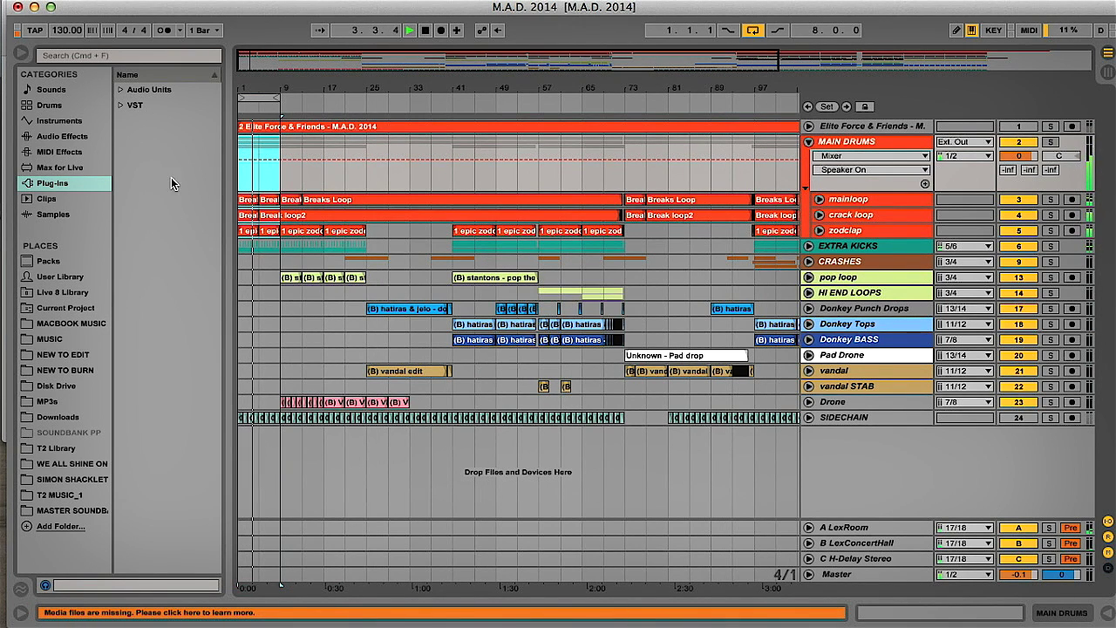
{"action": "left_click_drag", "start_coordinate": [247, 86], "coordinate": [248, 89]}
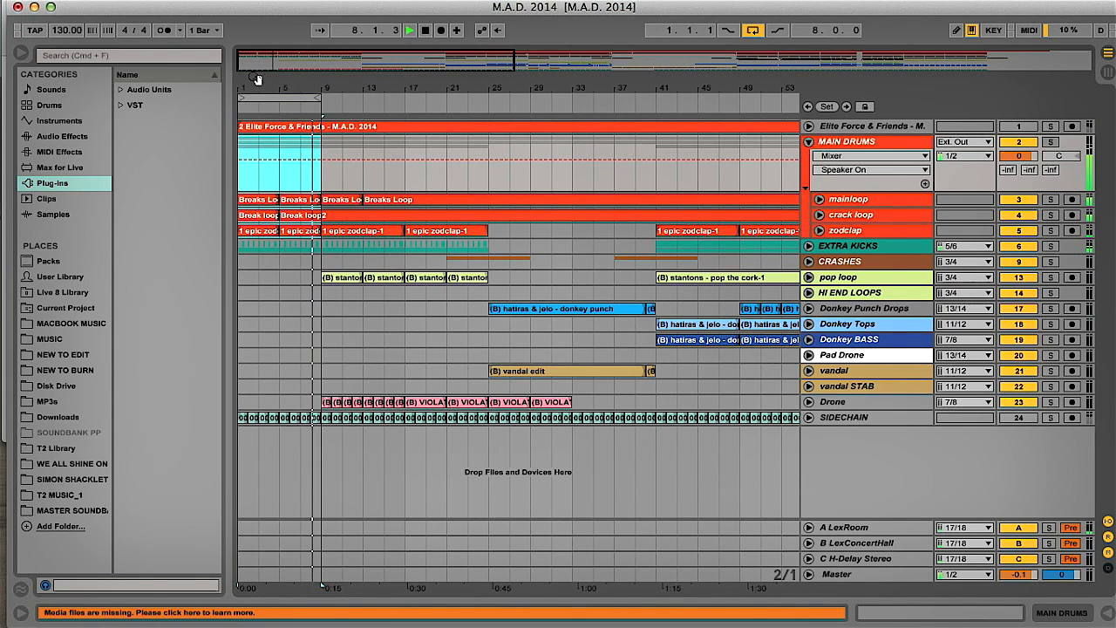
{"action": "key", "text": "space"}
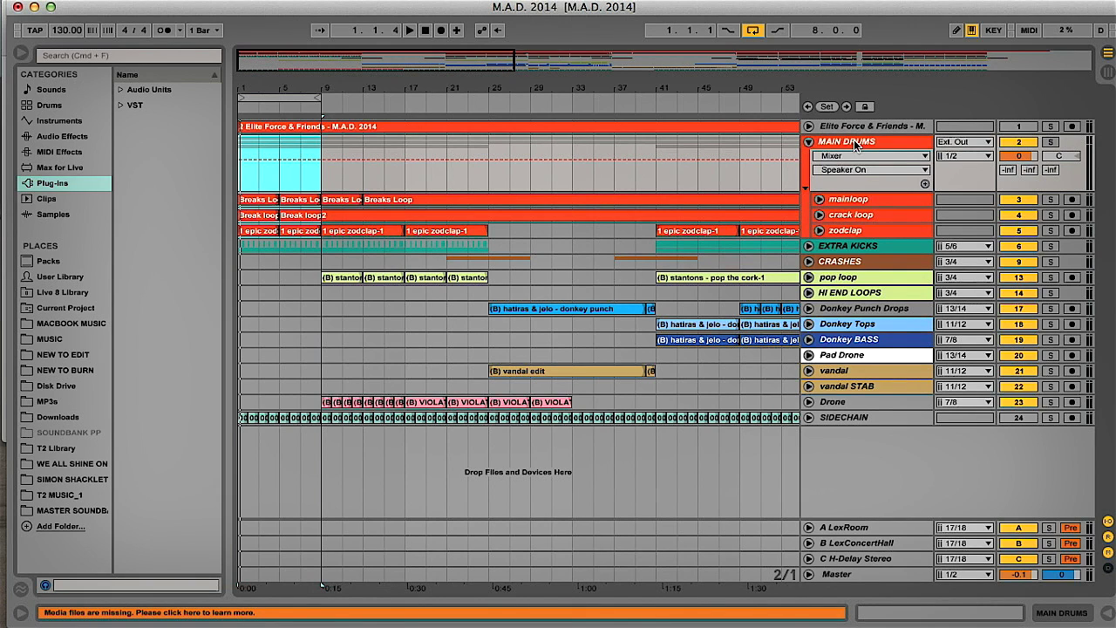
Step: Mute all the regular tracks and, during playback, reactivate only MAIN DRUMS with its mainloop, crack loop and zodclap tracks
{"action": "left_click_drag", "start_coordinate": [1018, 403], "coordinate": [1020, 141]}
{"action": "key", "text": "space"}
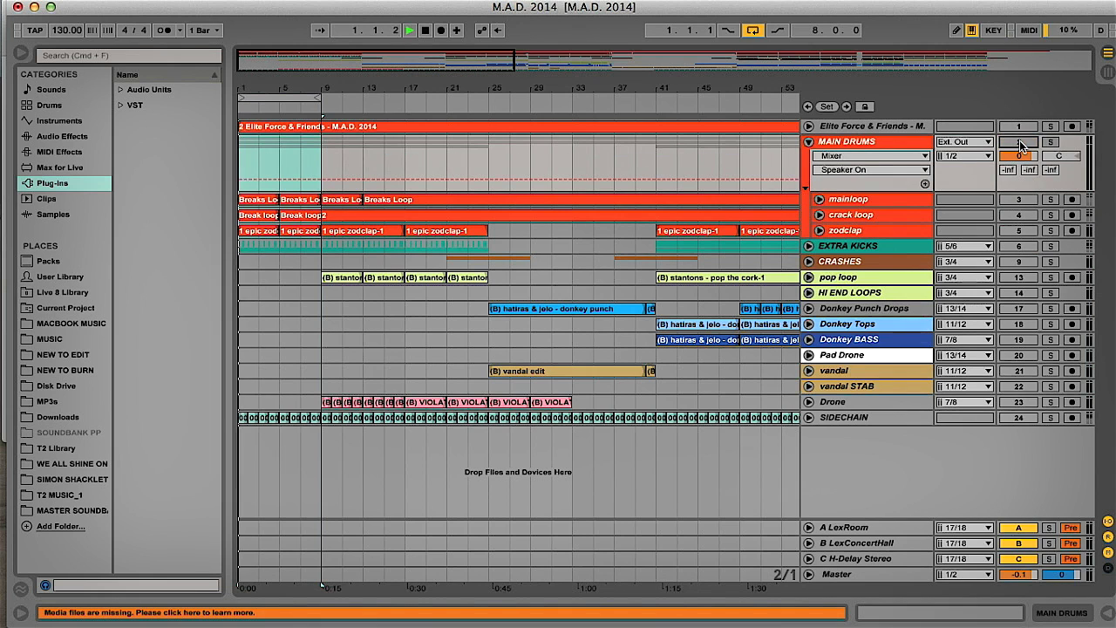
{"action": "left_click", "coordinate": [1023, 141]}
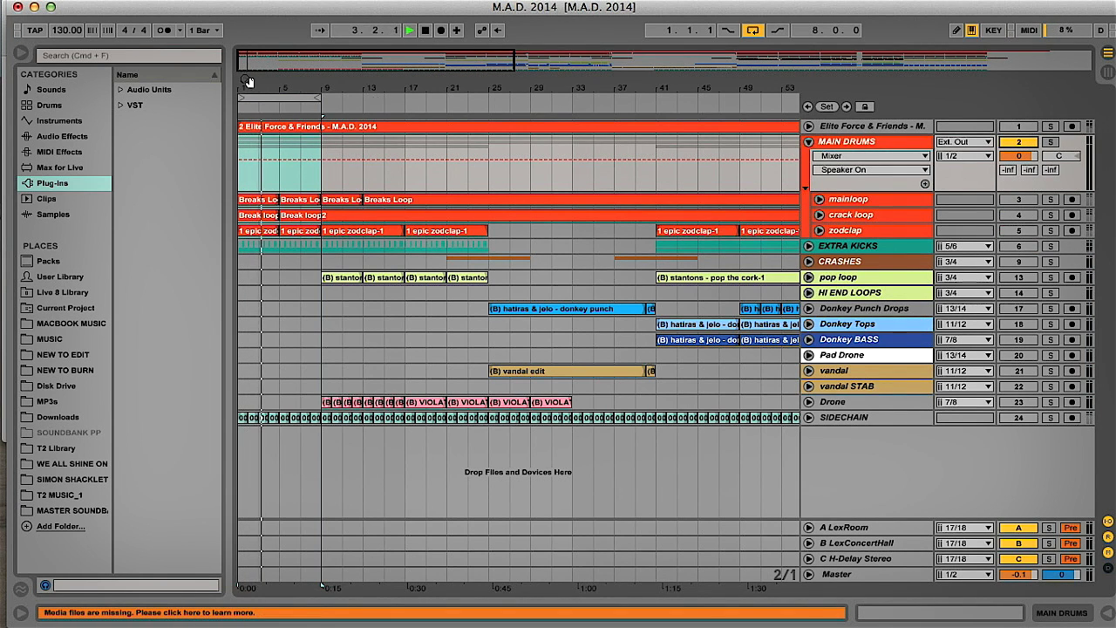
{"action": "left_click_drag", "start_coordinate": [248, 85], "coordinate": [250, 131]}
{"action": "left_click", "coordinate": [1018, 199]}
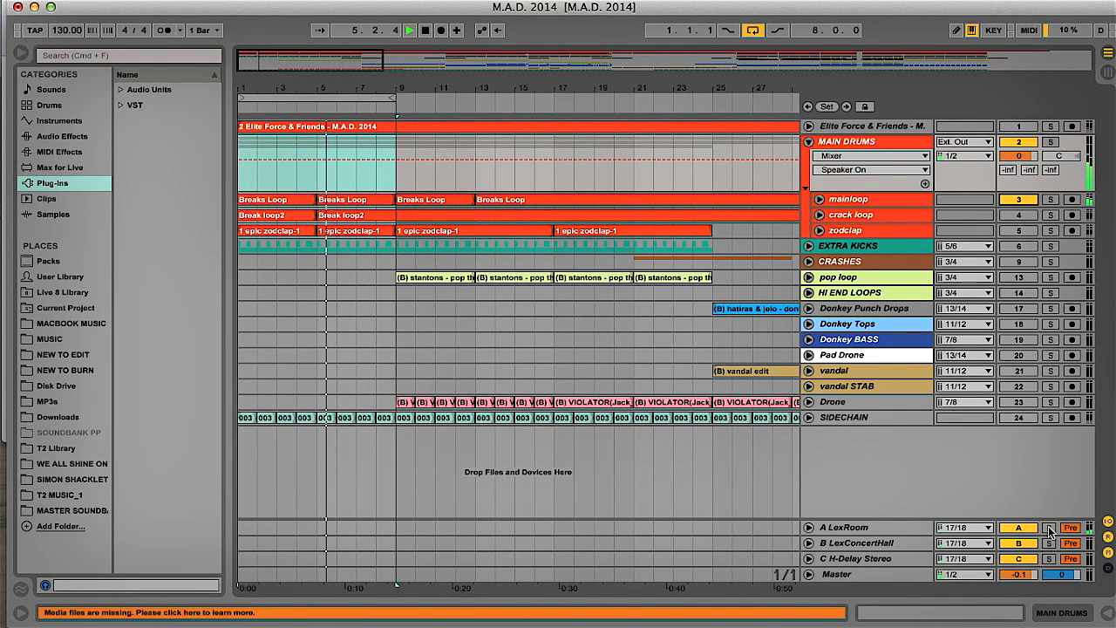
{"action": "left_click", "coordinate": [1018, 214]}
{"action": "left_click", "coordinate": [1019, 230]}
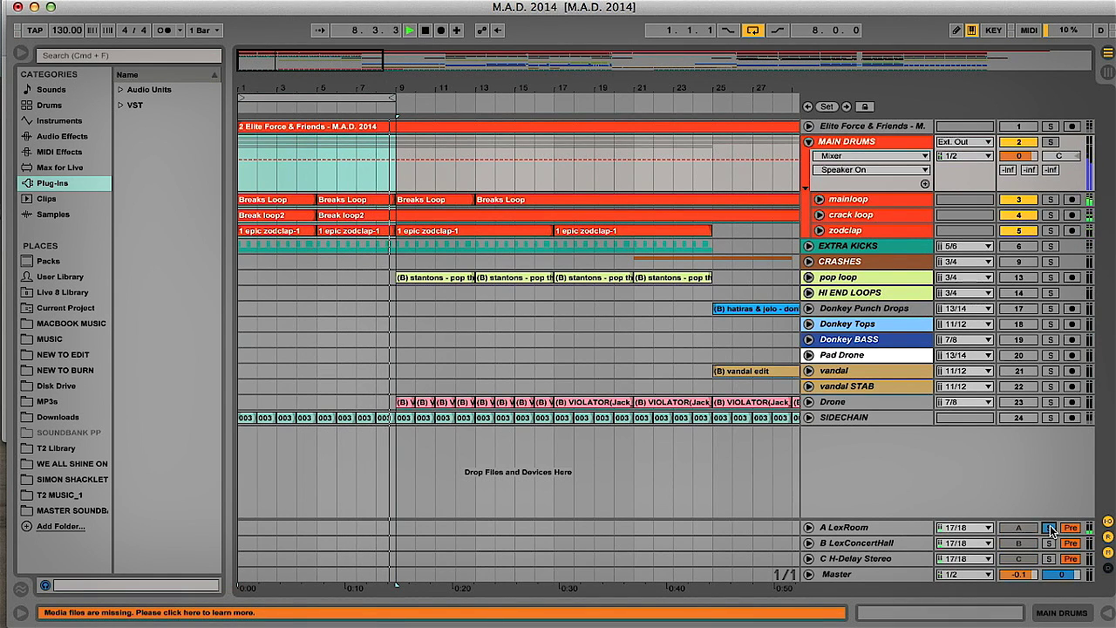
Step: Solo the A LexRoom return track, examine its LexRoom reverb plug-in settings, and release the solo
{"action": "left_click", "coordinate": [1050, 527]}
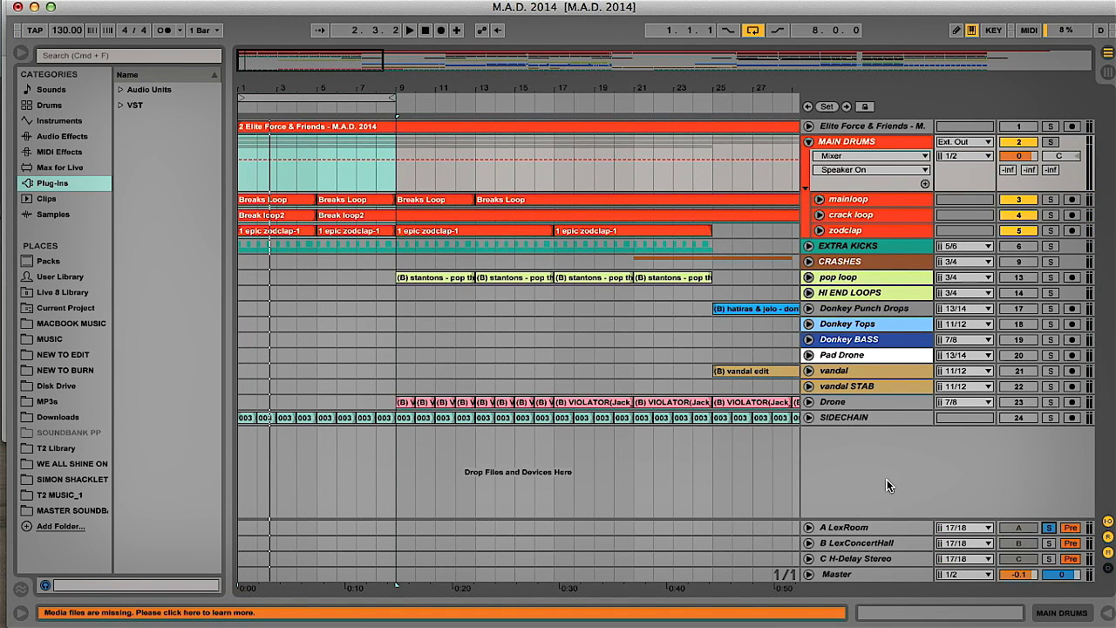
{"action": "left_click", "coordinate": [834, 527]}
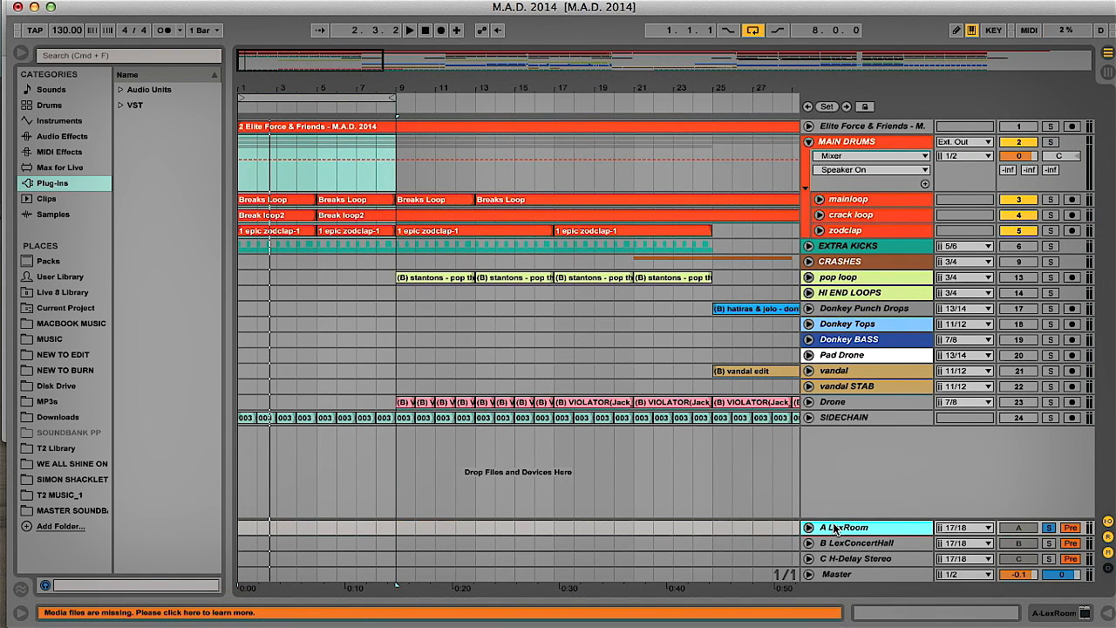
{"action": "left_click", "coordinate": [808, 528]}
{"action": "double_click", "coordinate": [845, 486]}
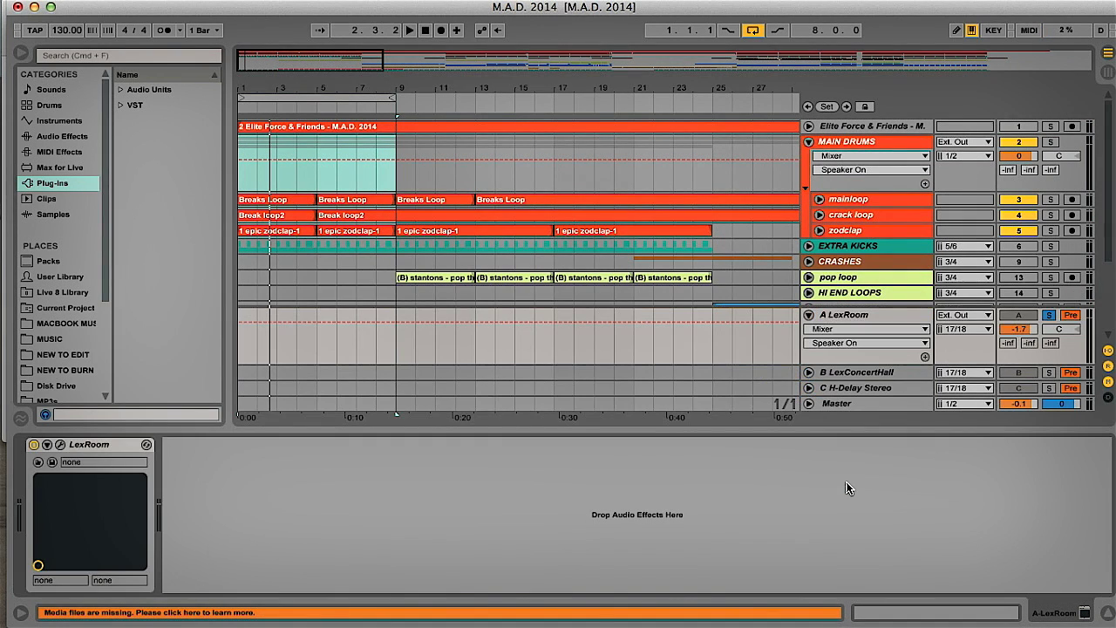
{"action": "left_click", "coordinate": [66, 452]}
{"action": "left_click_drag", "start_coordinate": [219, 4], "coordinate": [218, 4]}
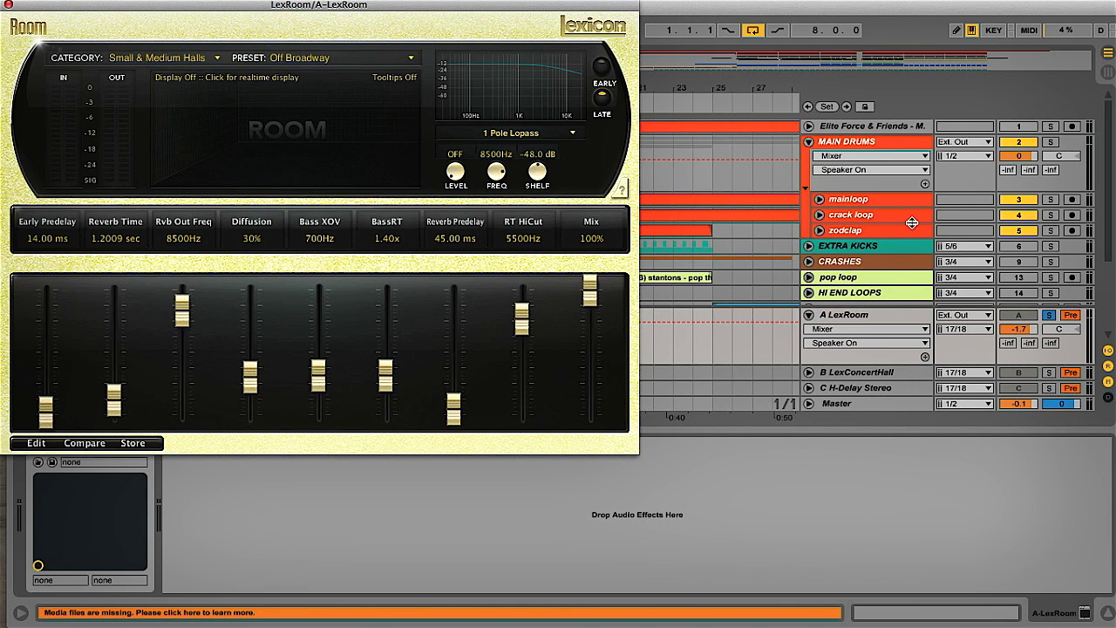
{"action": "left_click", "coordinate": [10, 5]}
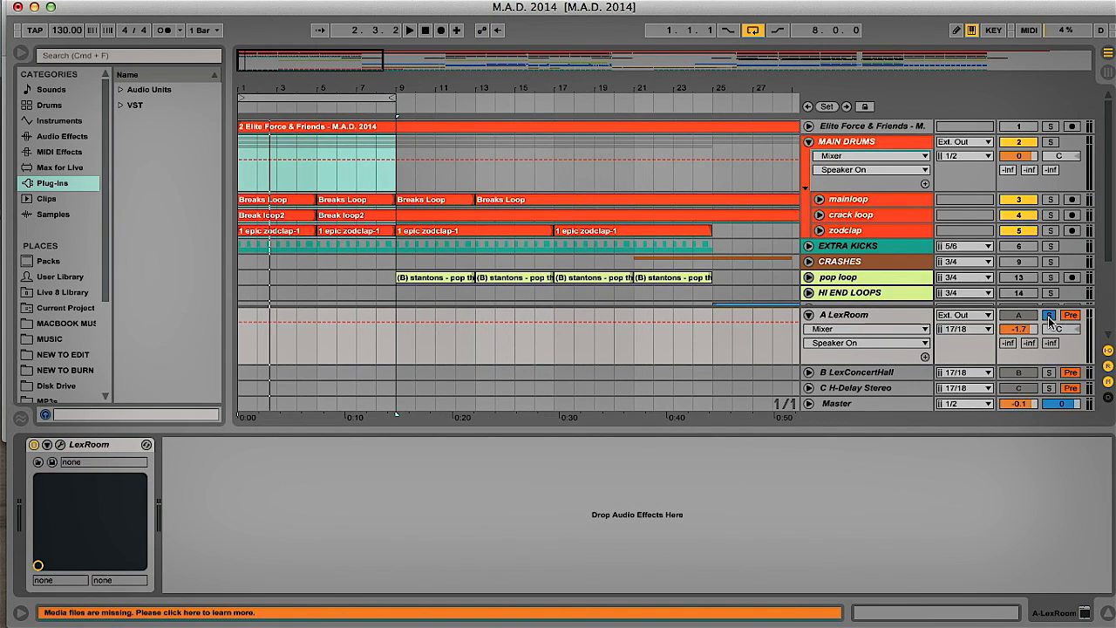
{"action": "left_click", "coordinate": [1049, 315]}
Step: Solo the MAIN DRUMS group and unfold its mainloop, crack loop and zodclap tracks, with the device view hidden
{"action": "left_click", "coordinate": [851, 145]}
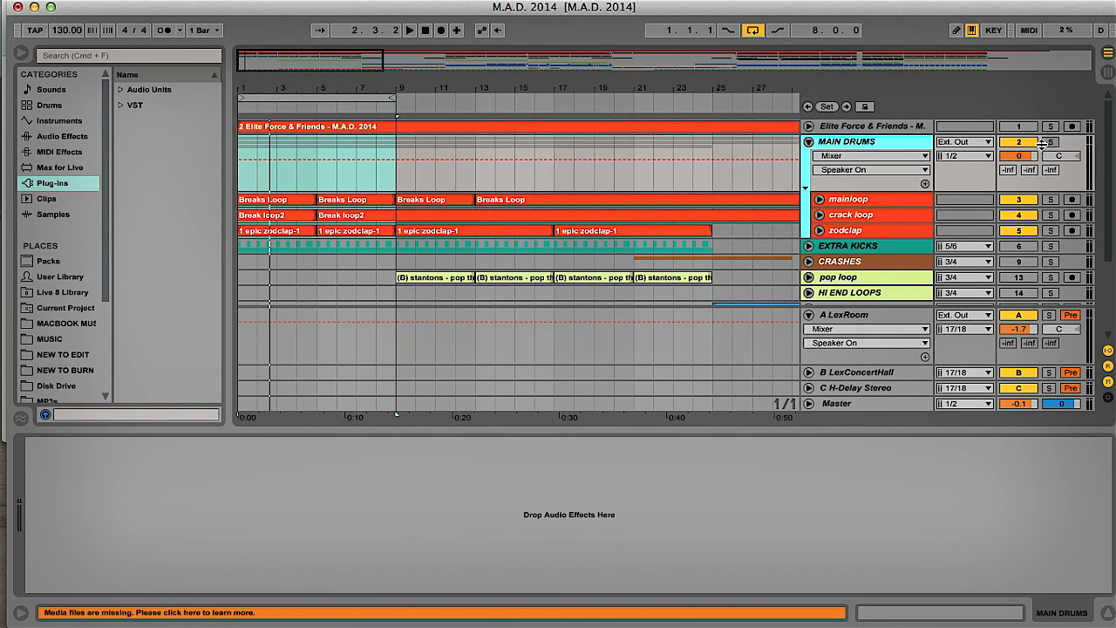
{"action": "left_click", "coordinate": [1049, 141]}
{"action": "left_click", "coordinate": [820, 199]}
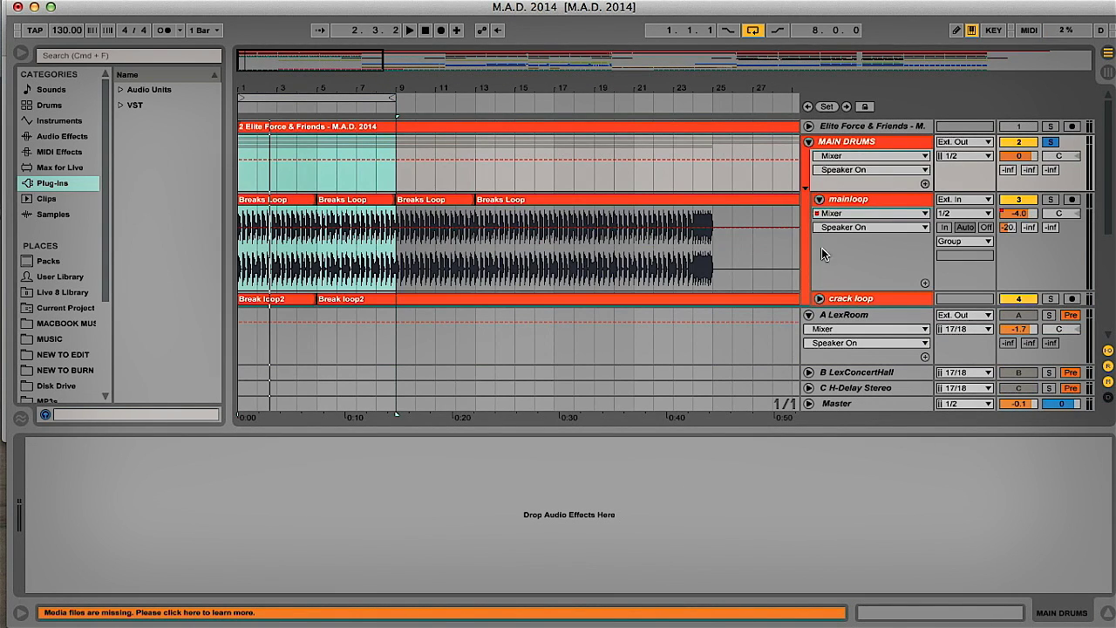
{"action": "left_click", "coordinate": [1107, 613]}
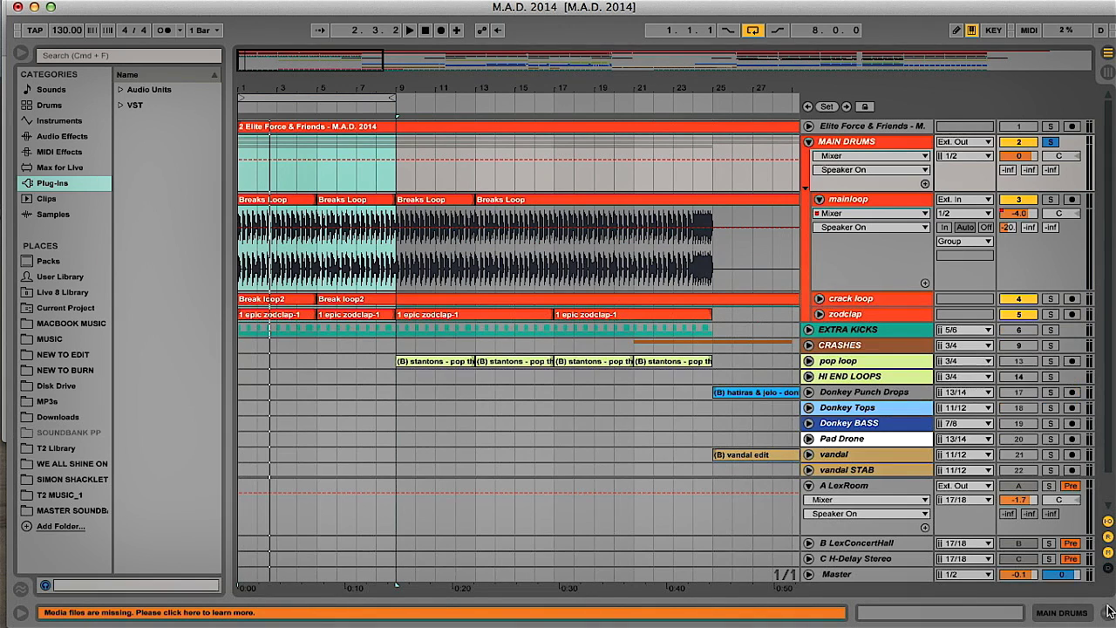
{"action": "left_click", "coordinate": [819, 300]}
{"action": "left_click", "coordinate": [819, 370]}
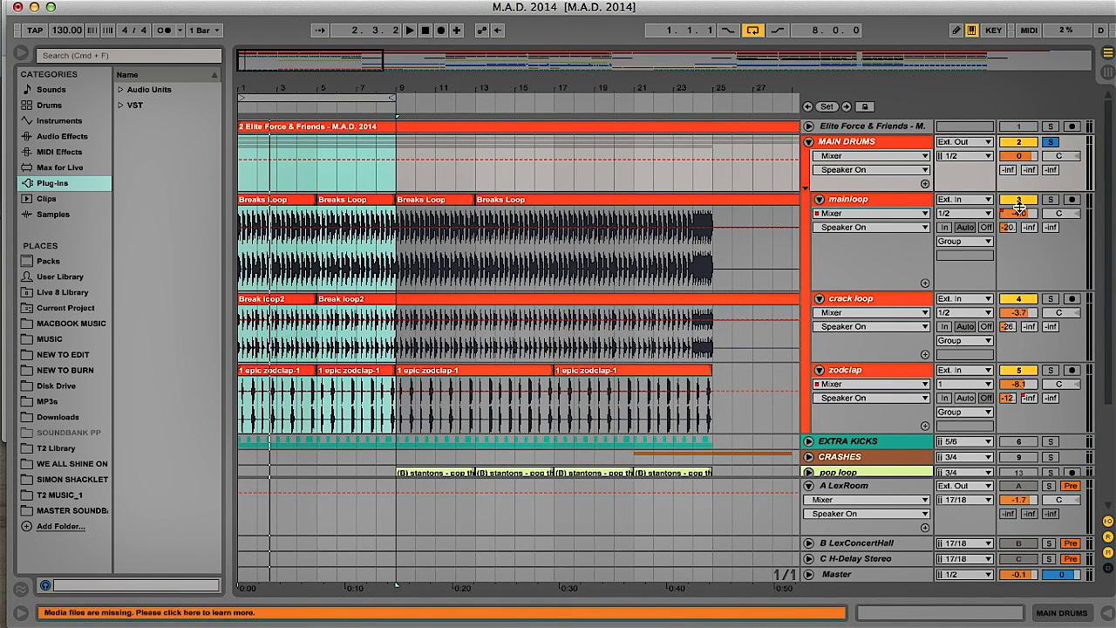
Step: Play the loop and compare the soloed A LexRoom return, the soloed MAIN DRUMS group and both sounding together
{"action": "left_click", "coordinate": [879, 492]}
{"action": "key", "text": "space"}
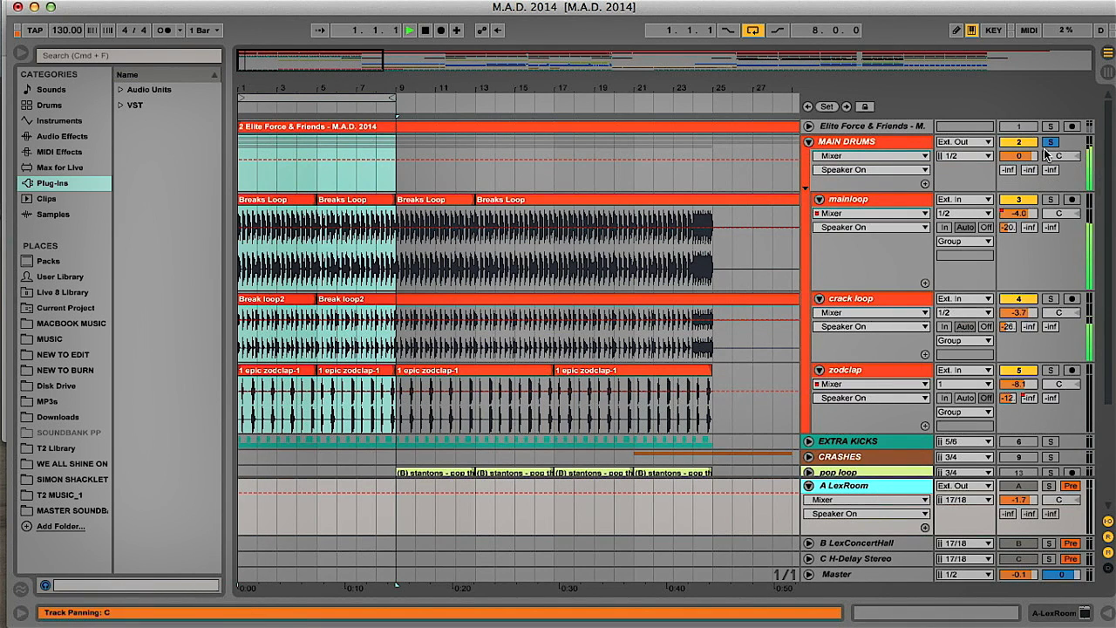
{"action": "left_click", "coordinate": [1050, 485]}
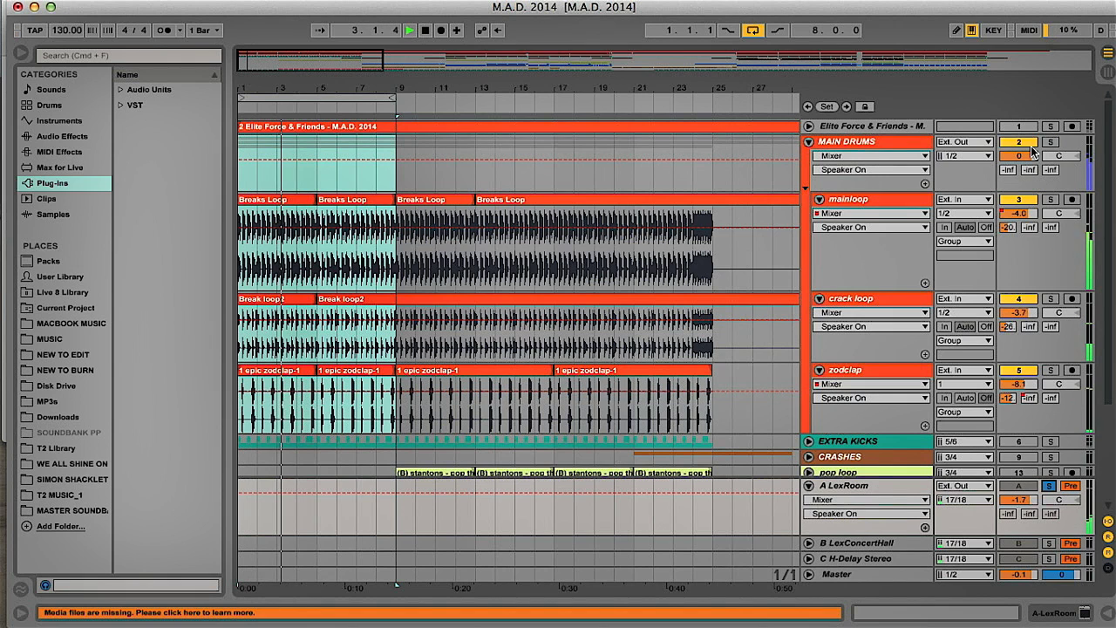
{"action": "left_click", "coordinate": [1050, 141]}
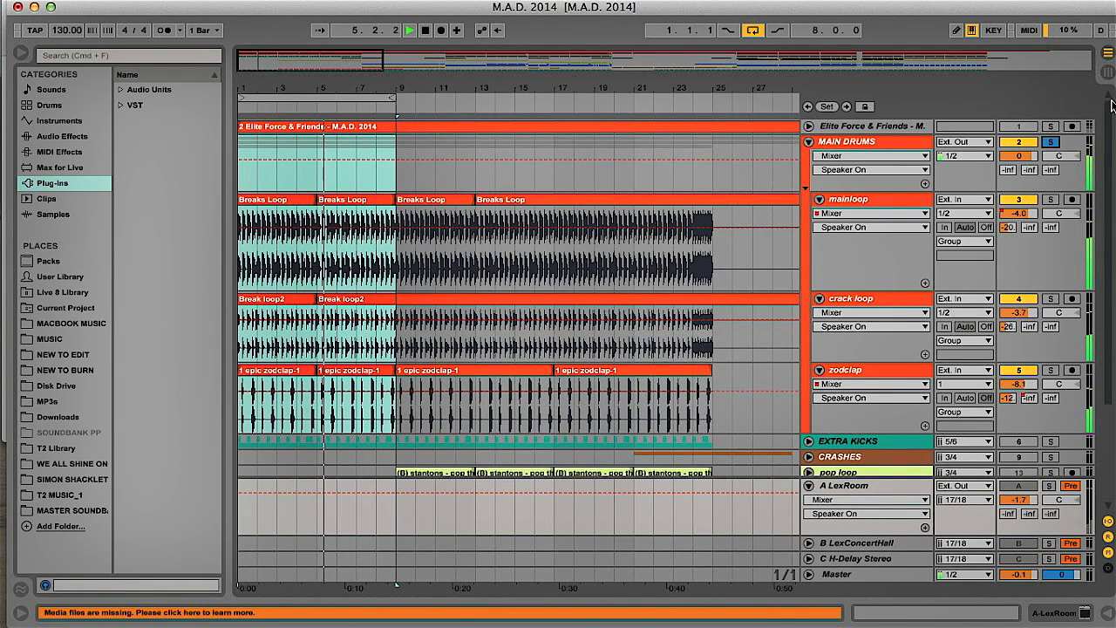
{"action": "left_click", "coordinate": [1052, 141]}
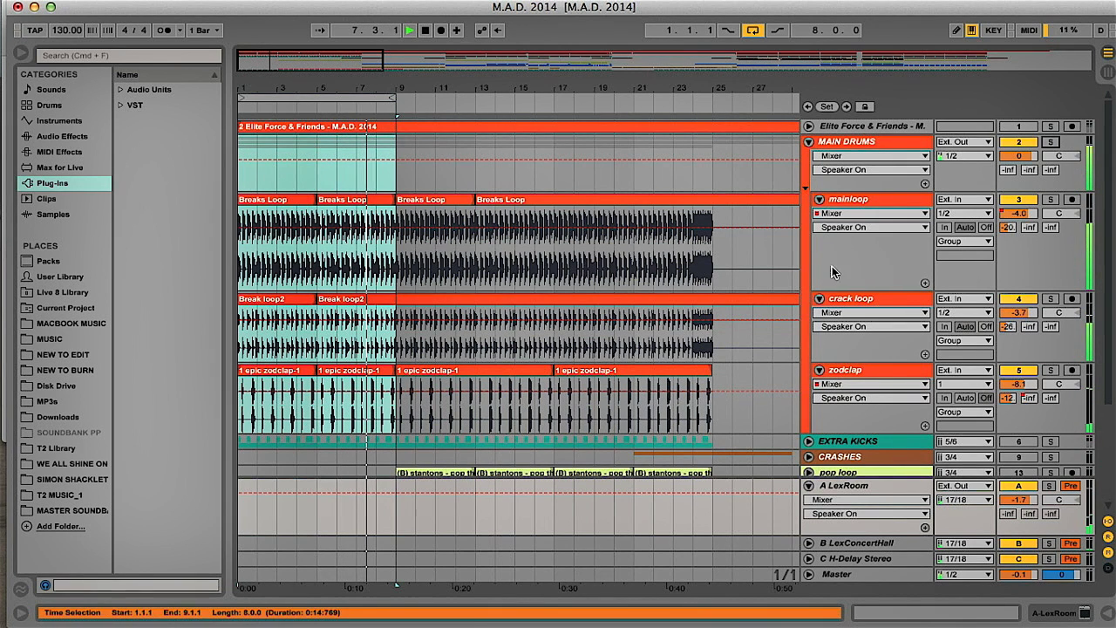
Step: Mute the A LexRoom and B LexConcertHall return tracks during playback to hear the drums without their reverb
{"action": "left_click", "coordinate": [1018, 488]}
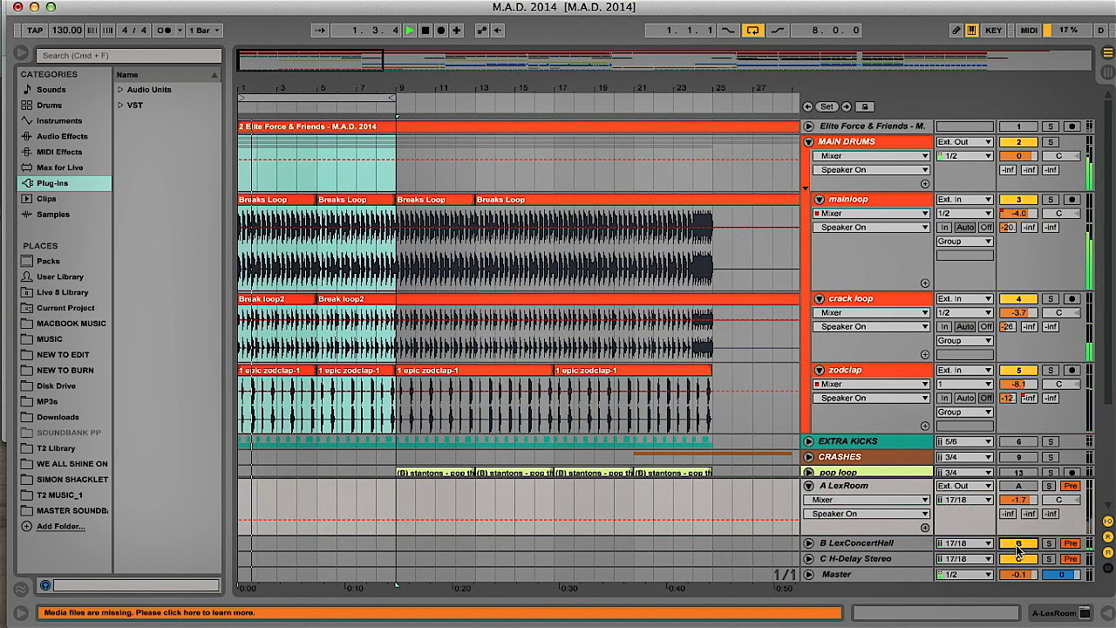
{"action": "left_click", "coordinate": [1019, 544]}
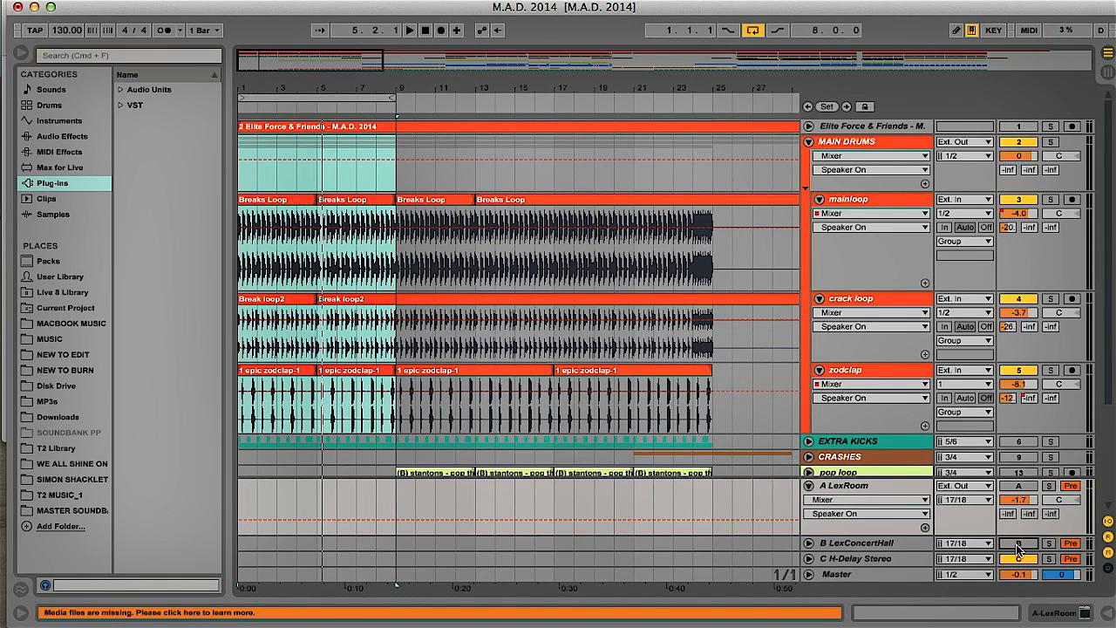
Step: Turn the A LexRoom and B LexConcertHall return tracks back on
{"action": "left_click", "coordinate": [1017, 548]}
{"action": "left_click", "coordinate": [1016, 487]}
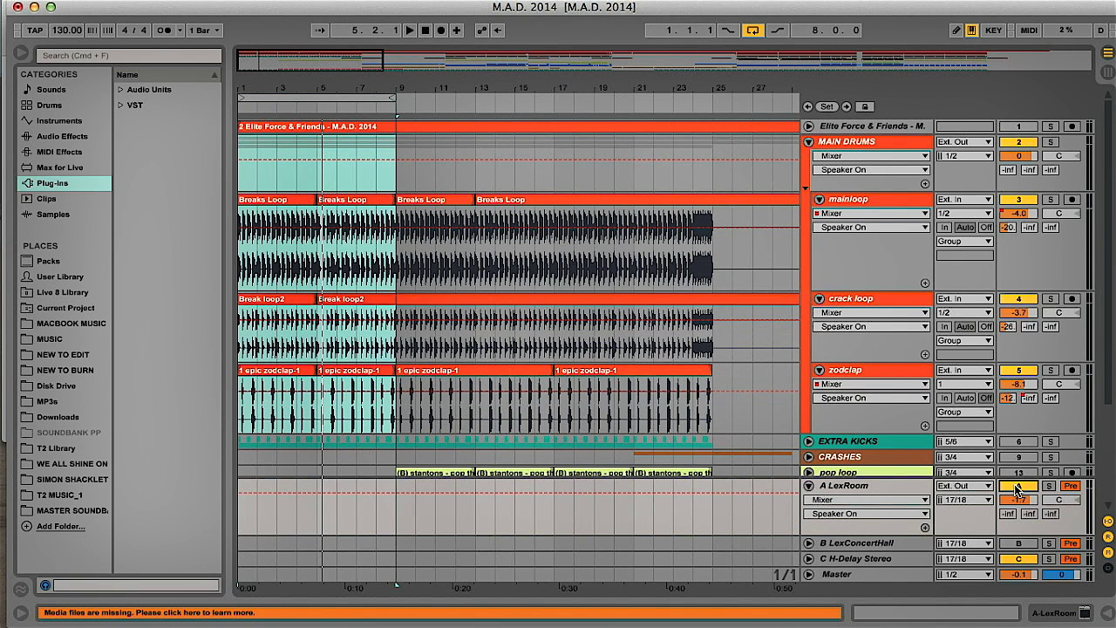
{"action": "left_click", "coordinate": [1017, 542]}
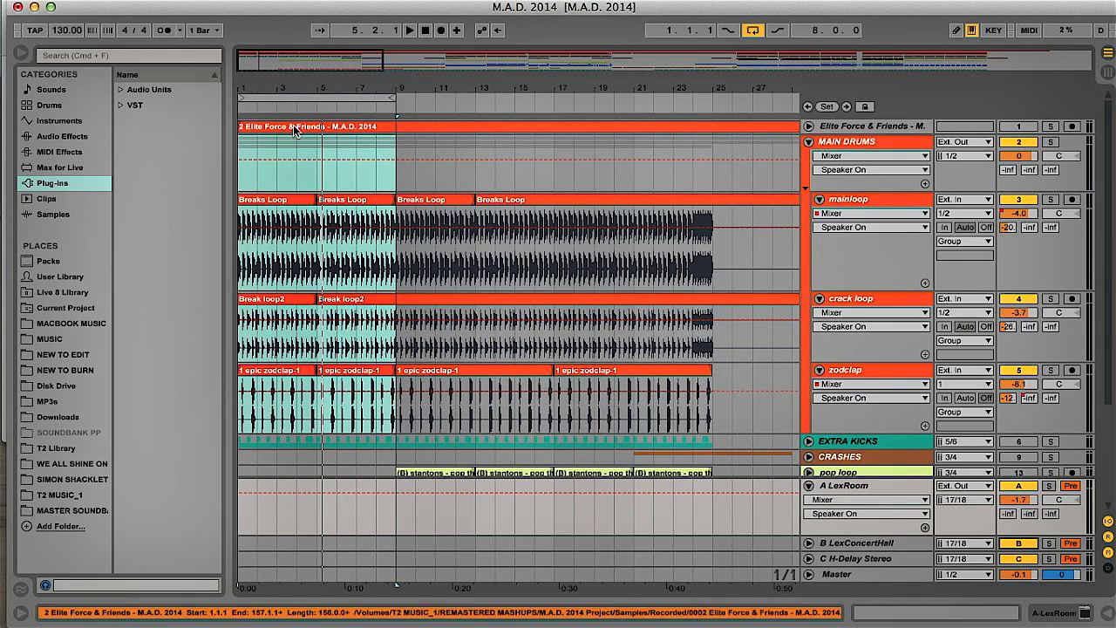
Step: Unfold the B LexConcertHall return track and examine its LexConcertHall reverb plug-in settings, hiding the device view when done
{"action": "left_click_drag", "start_coordinate": [254, 87], "coordinate": [254, 122]}
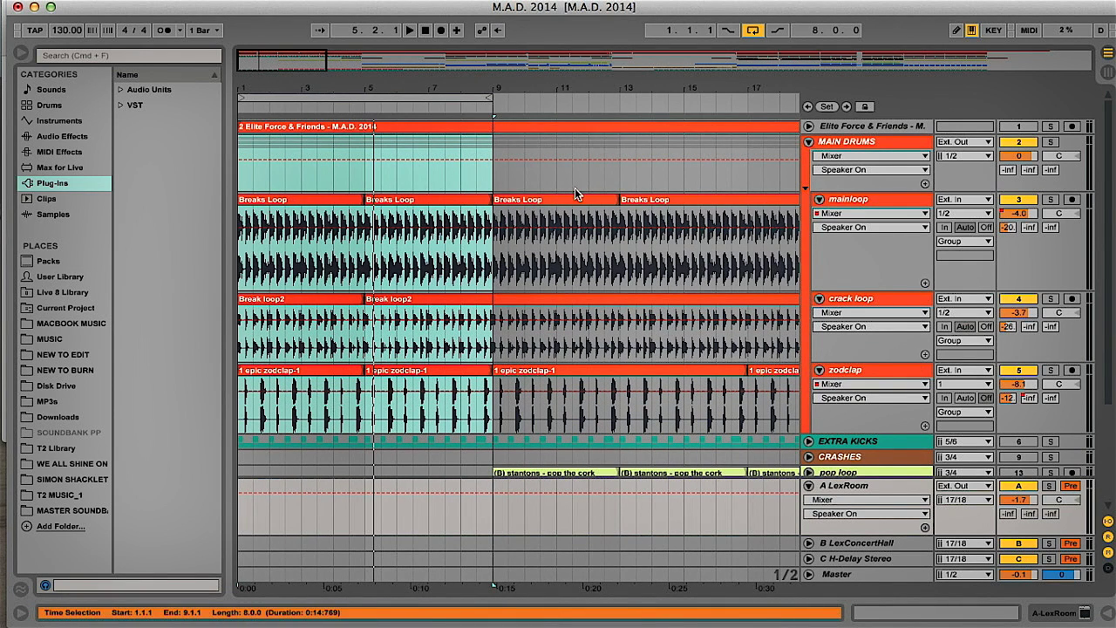
{"action": "left_click", "coordinate": [844, 490]}
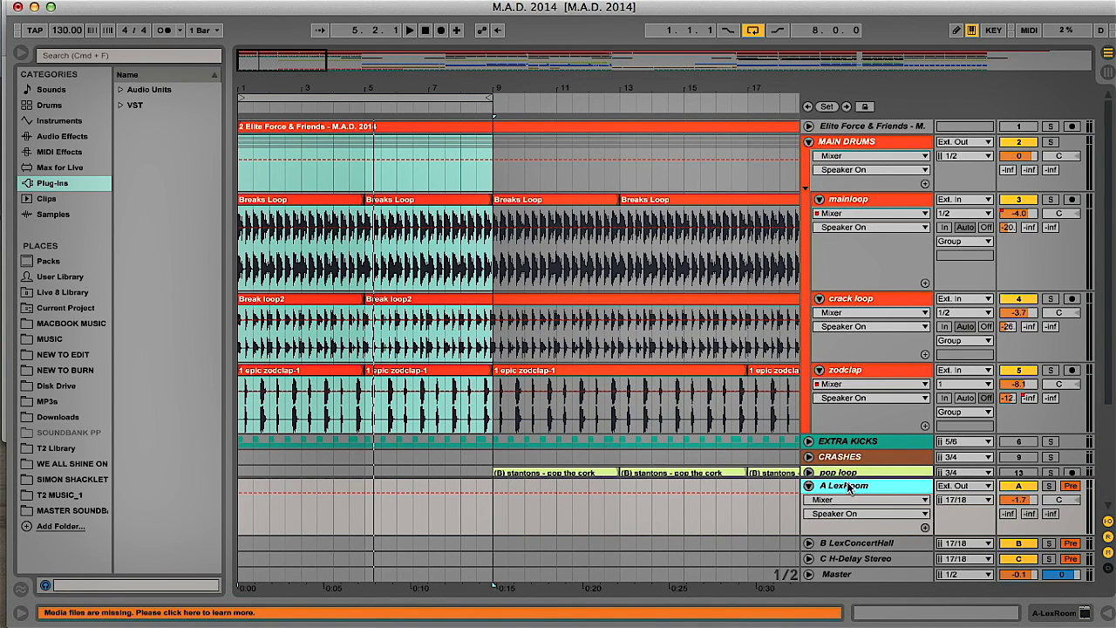
{"action": "left_click", "coordinate": [849, 545]}
{"action": "left_click", "coordinate": [809, 542]}
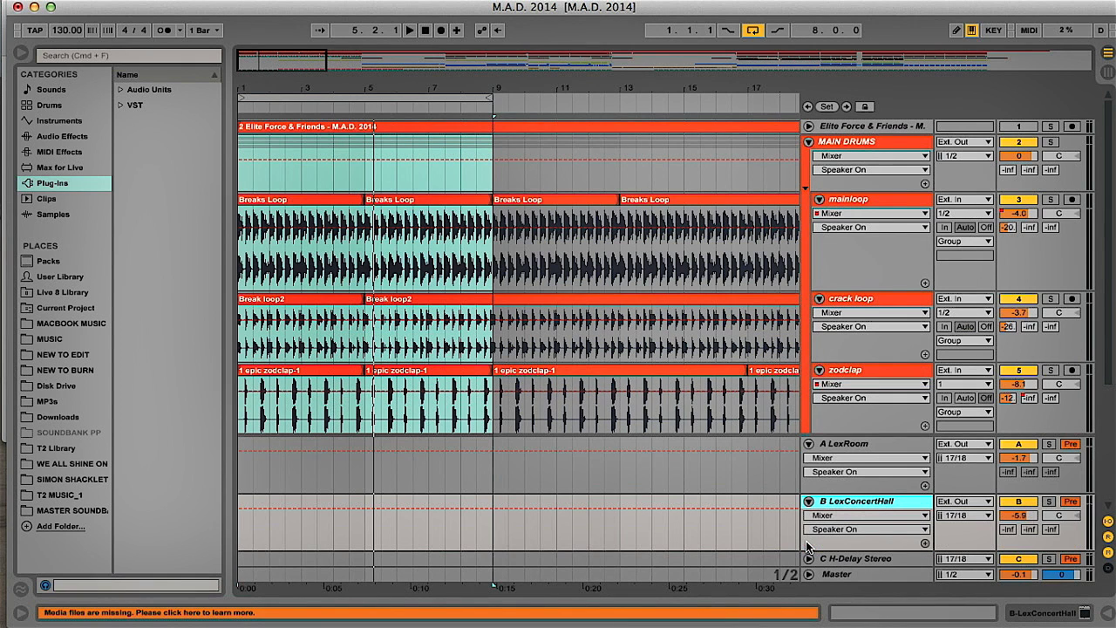
{"action": "double_click", "coordinate": [863, 504]}
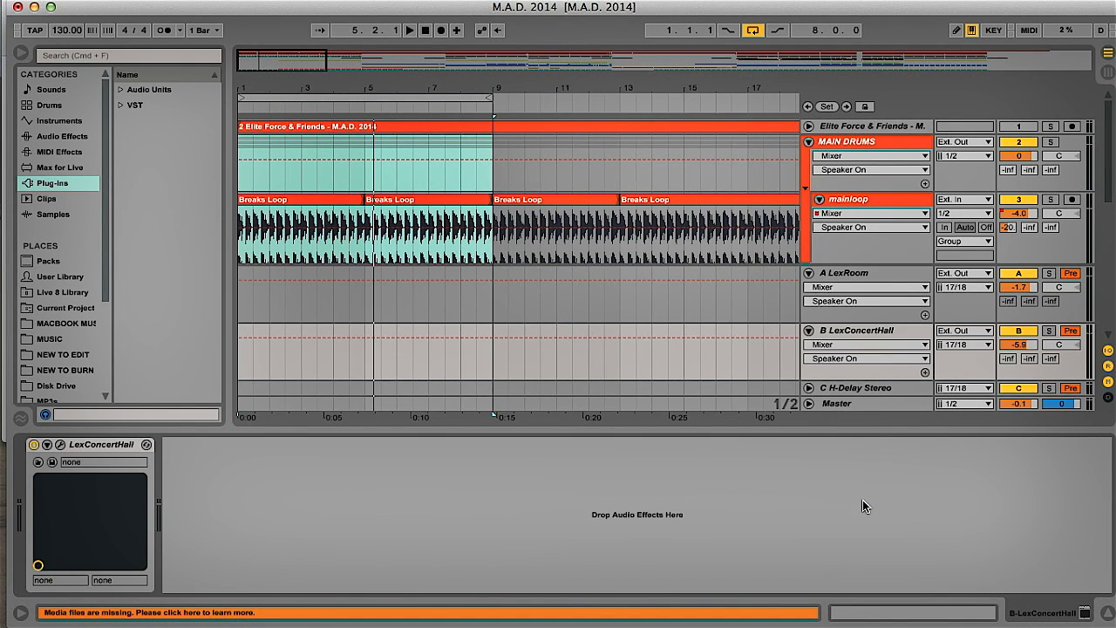
{"action": "left_click", "coordinate": [61, 445]}
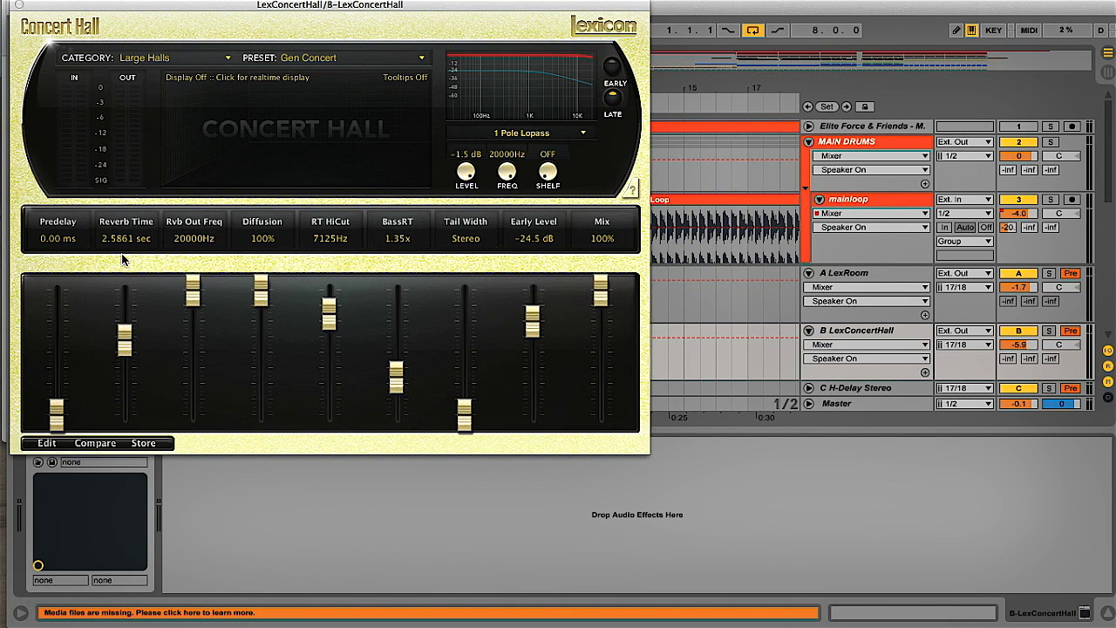
{"action": "left_click", "coordinate": [18, 7]}
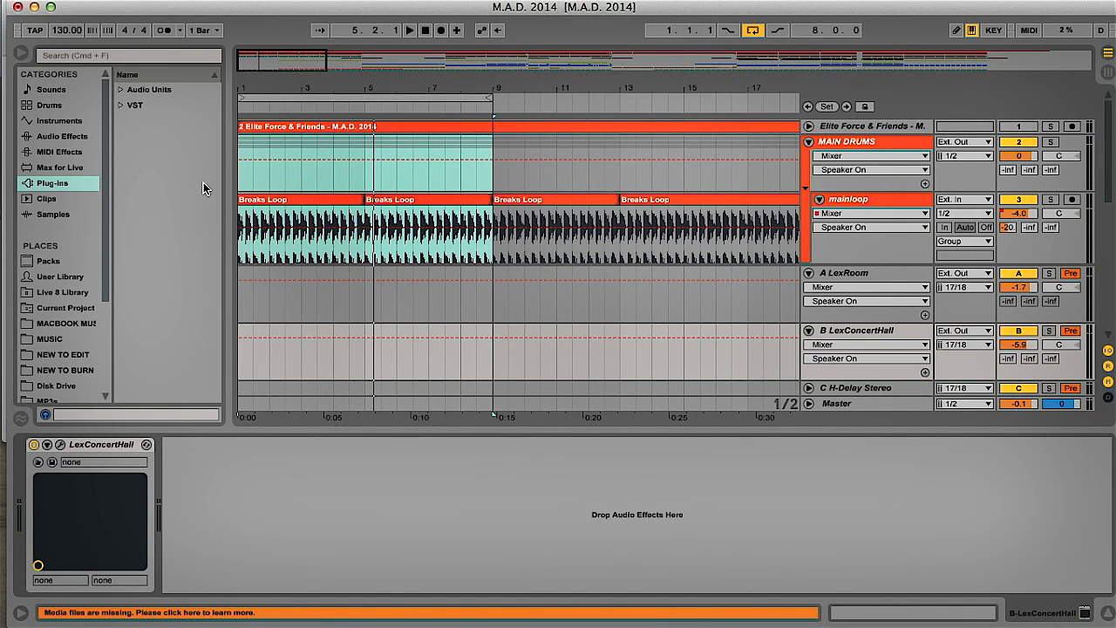
{"action": "scroll", "coordinate": [562, 206], "scroll_direction": "down", "scroll_amount": 3}
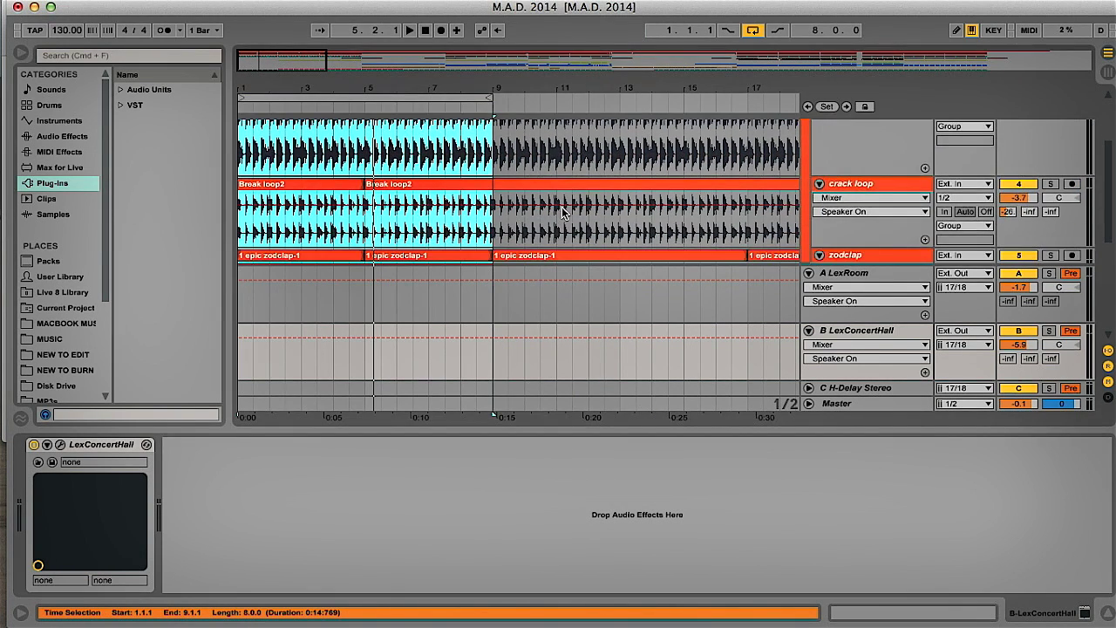
{"action": "left_click", "coordinate": [1106, 619]}
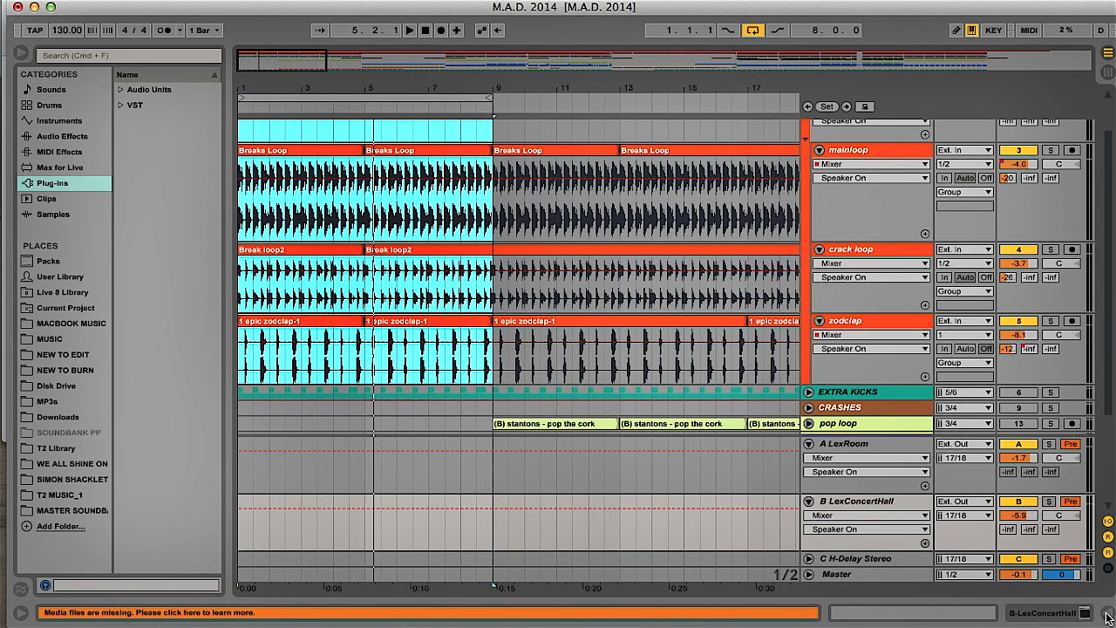
Step: Show the B-LexConcertHall send automation on the zodclap track
{"action": "left_click", "coordinate": [839, 326]}
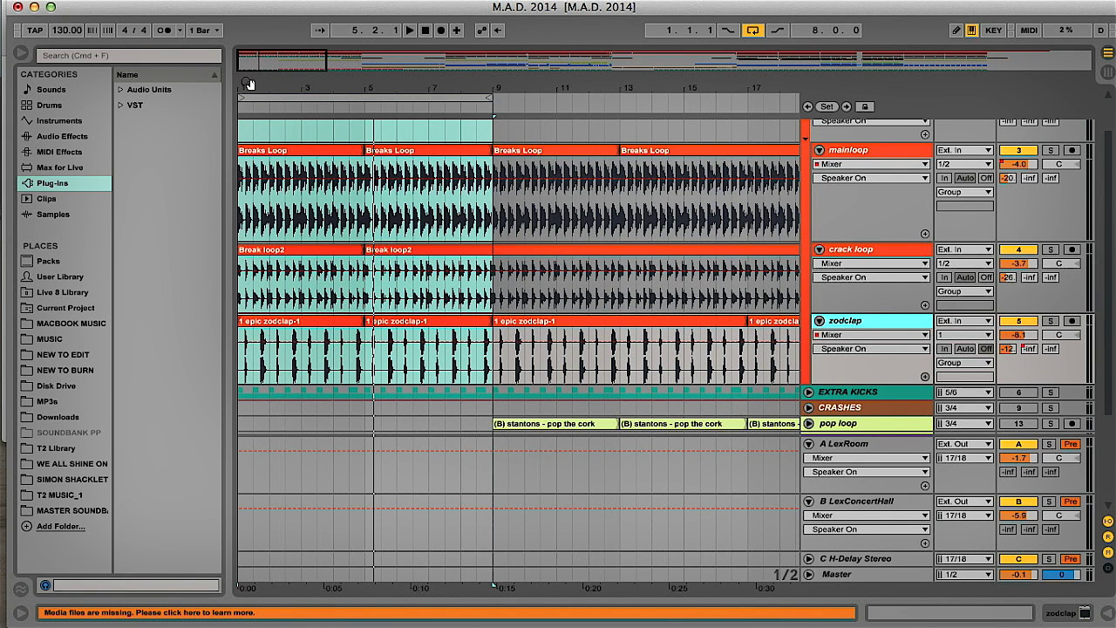
{"action": "left_click_drag", "start_coordinate": [248, 85], "coordinate": [248, 100]}
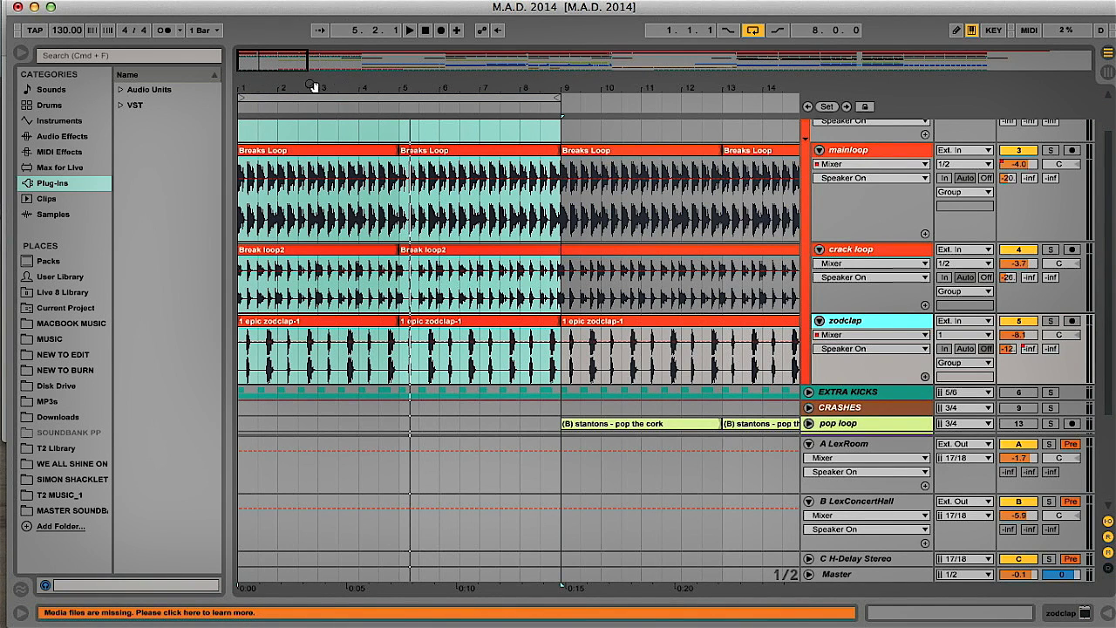
{"action": "mouse_move", "coordinate": [284, 86]}
{"action": "left_mouse_down"}
{"action": "mouse_move", "coordinate": [284, 61]}
{"action": "mouse_move", "coordinate": [273, 86]}
{"action": "left_mouse_up"}
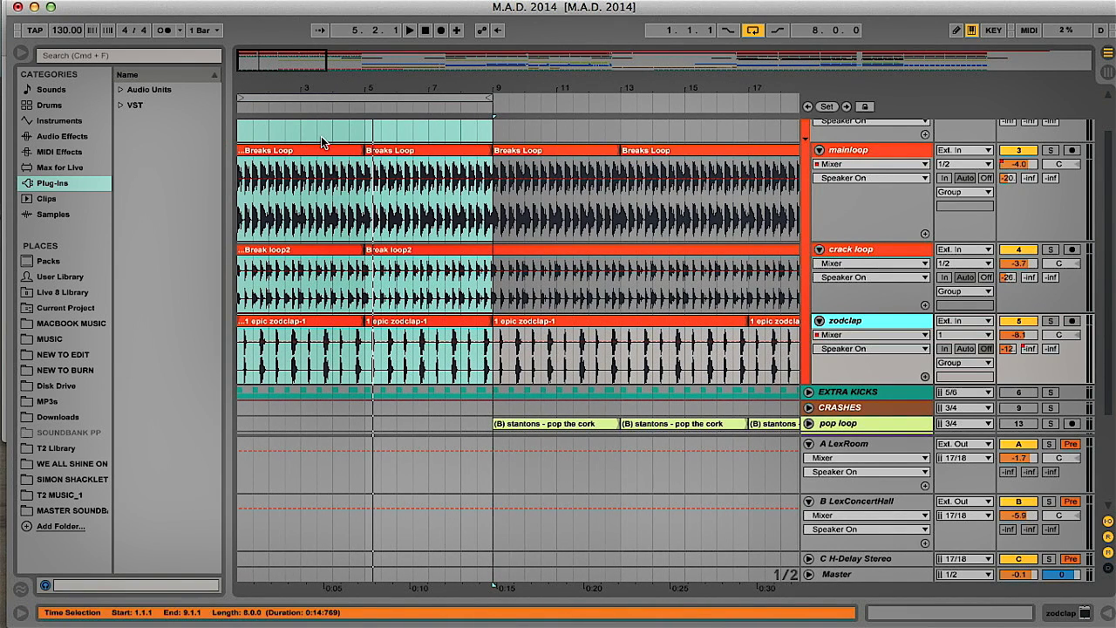
{"action": "left_click", "coordinate": [1030, 347]}
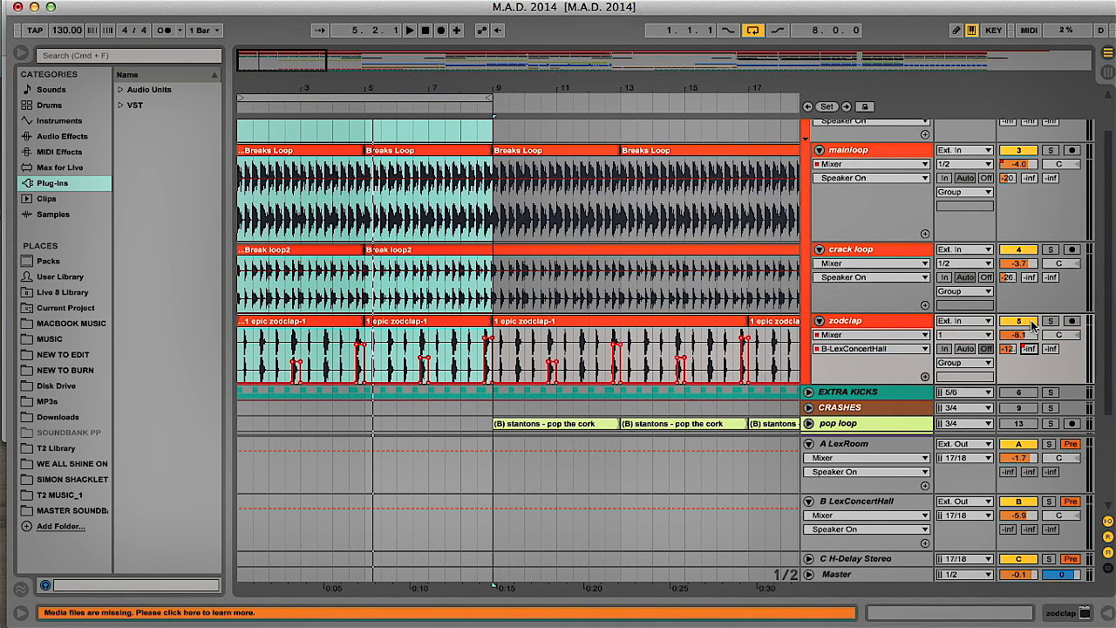
Step: Play the loop with the zodclap track soloed, compare it with the soloed B LexConcertHall return, and release the solos
{"action": "left_click", "coordinate": [1052, 320]}
{"action": "key", "text": "space"}
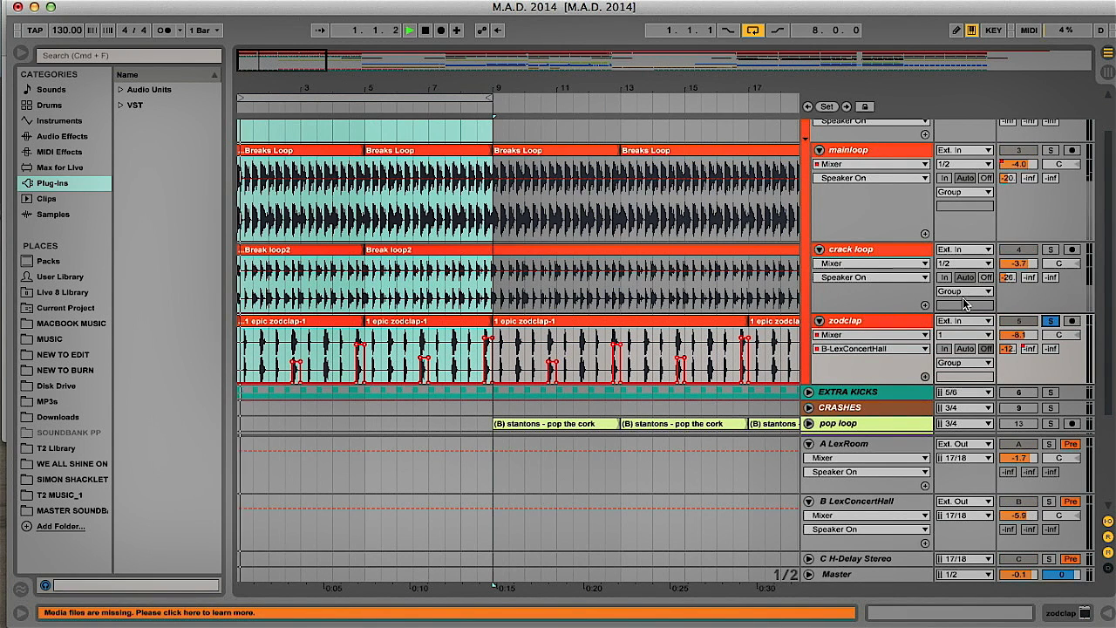
{"action": "left_click", "coordinate": [1050, 502]}
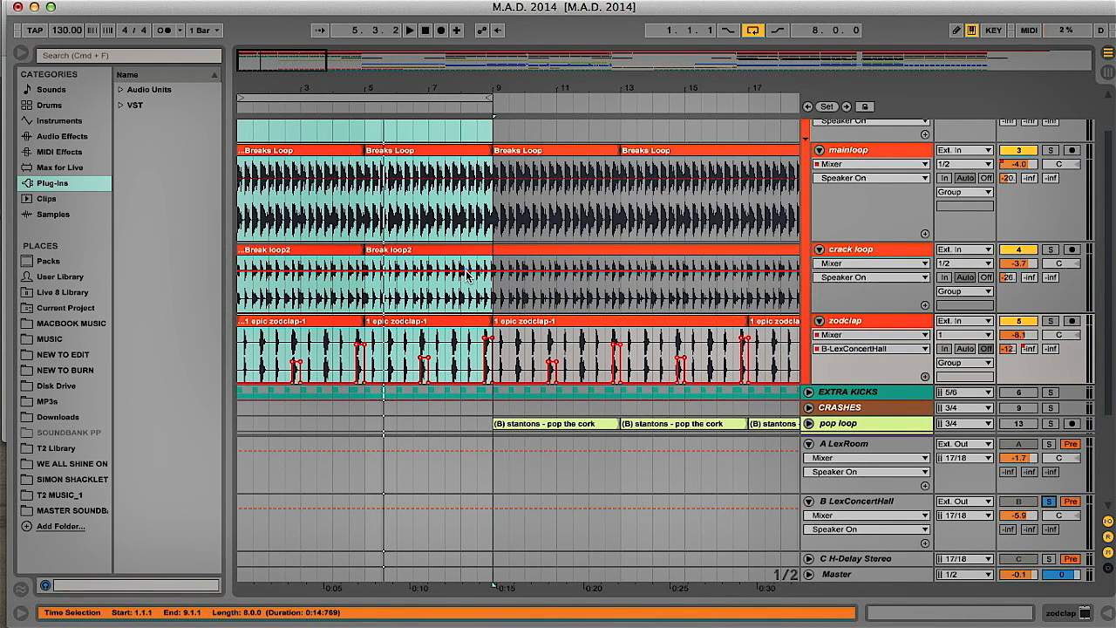
{"action": "left_click", "coordinate": [1050, 150]}
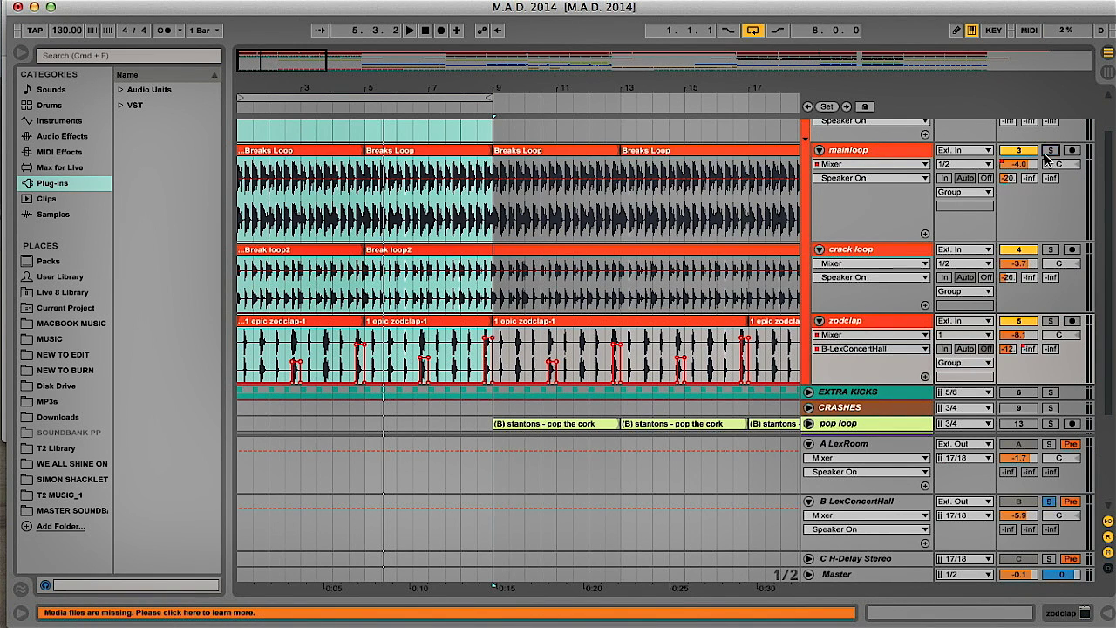
{"action": "left_click", "coordinate": [1050, 151]}
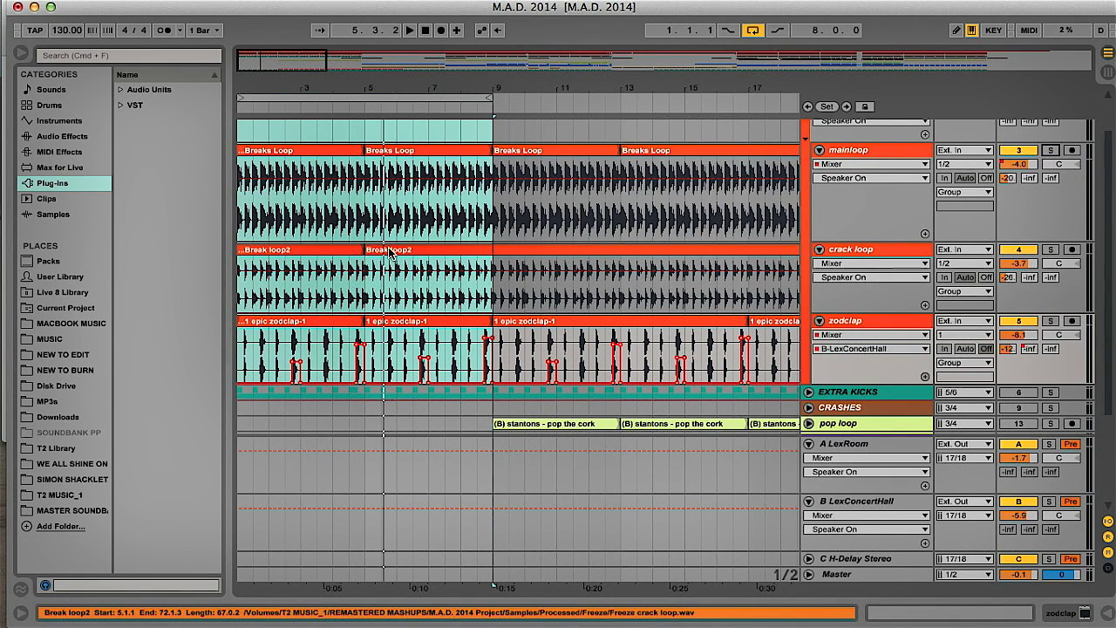
Step: Examine the B-LexConcertHall send automation close up against the individual claps in the first eight bars of zodclap
{"action": "scroll", "coordinate": [598, 251], "scroll_direction": "down", "scroll_amount": 3}
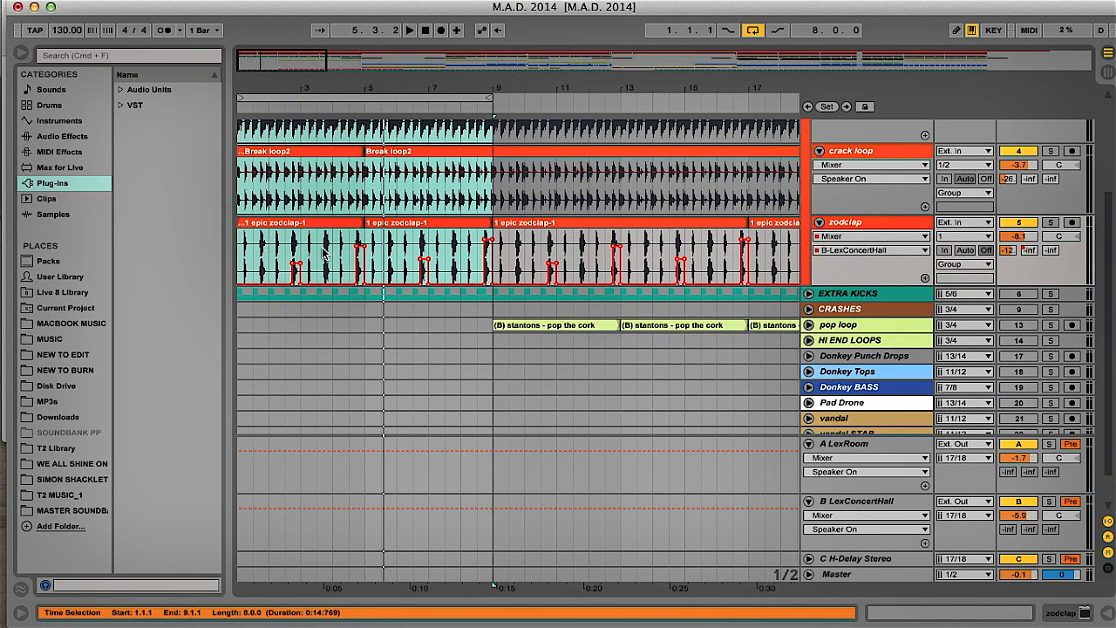
{"action": "left_click_drag", "start_coordinate": [252, 80], "coordinate": [252, 114]}
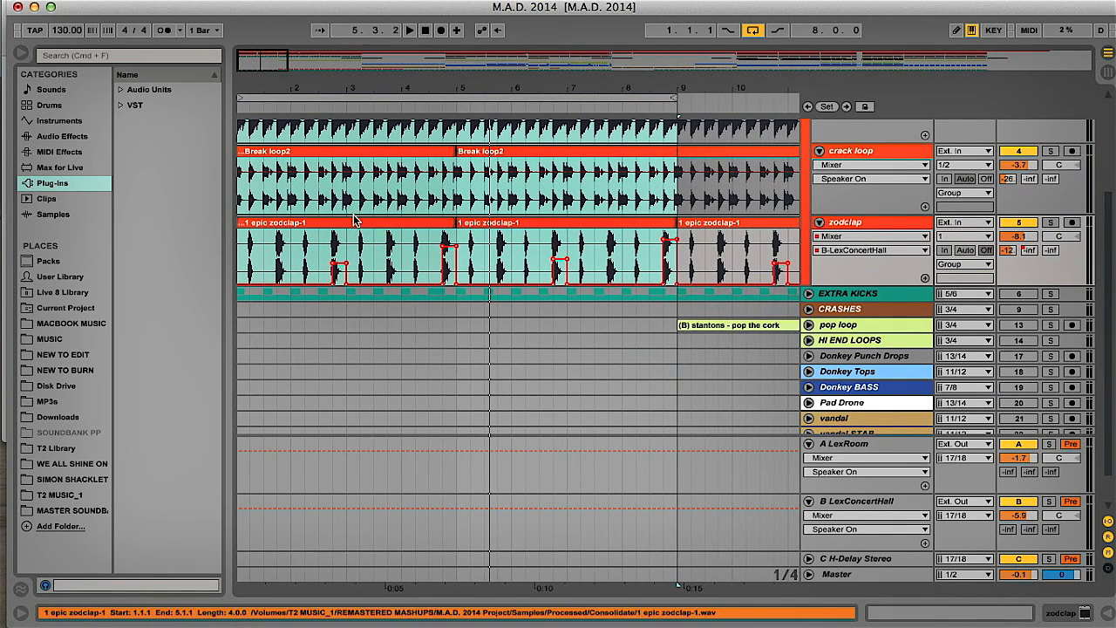
{"action": "mouse_move", "coordinate": [334, 265]}
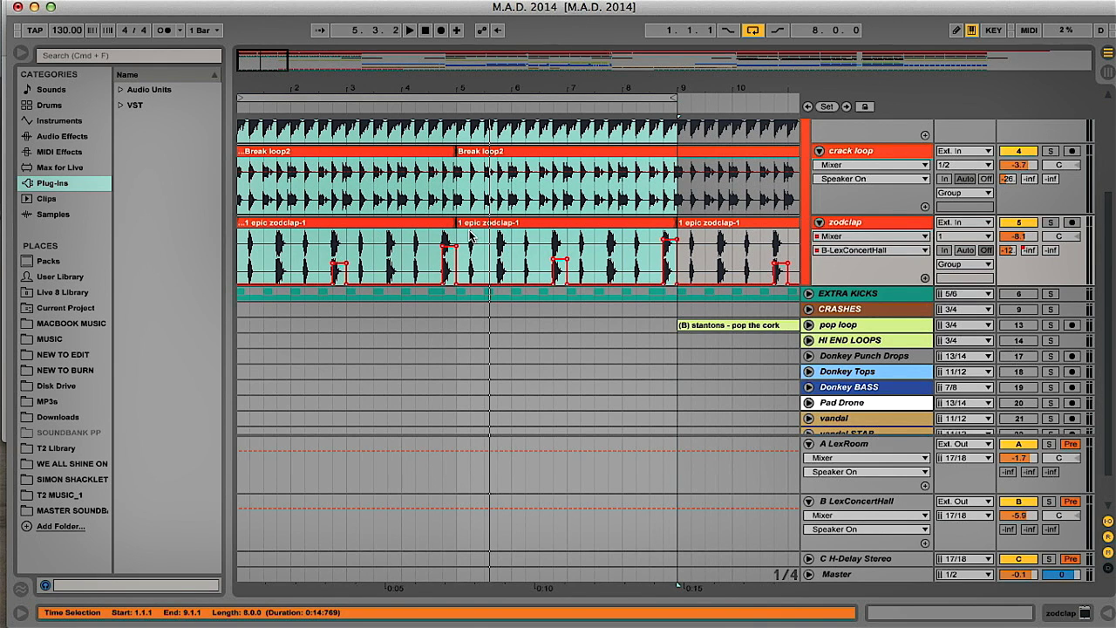
{"action": "left_click", "coordinate": [414, 241]}
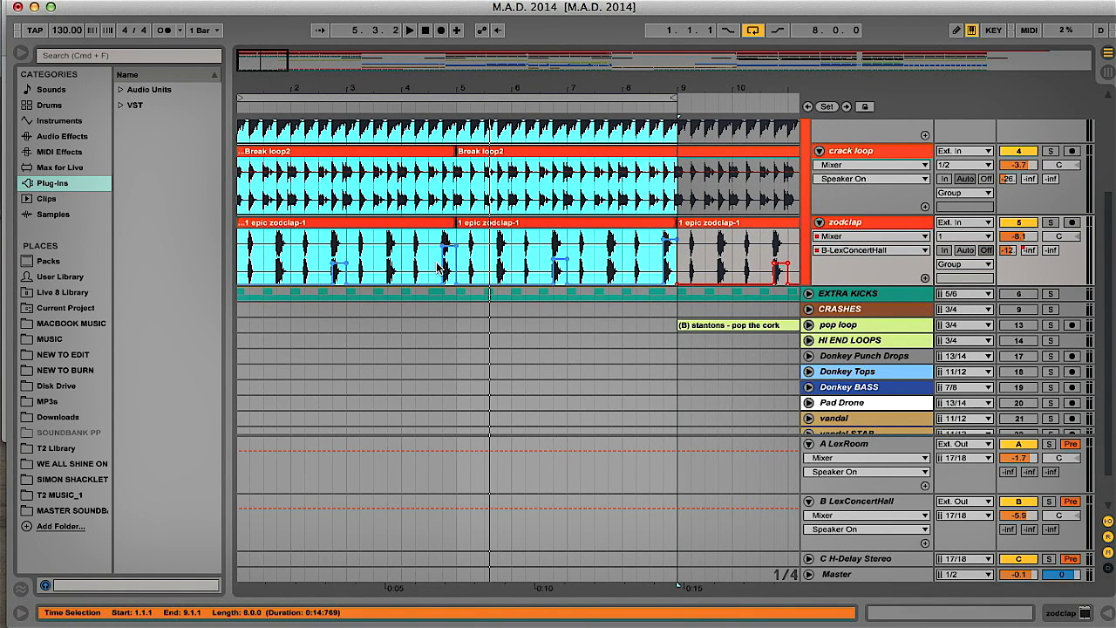
{"action": "left_click", "coordinate": [429, 260]}
{"action": "left_click_drag", "start_coordinate": [445, 93], "coordinate": [407, 159]}
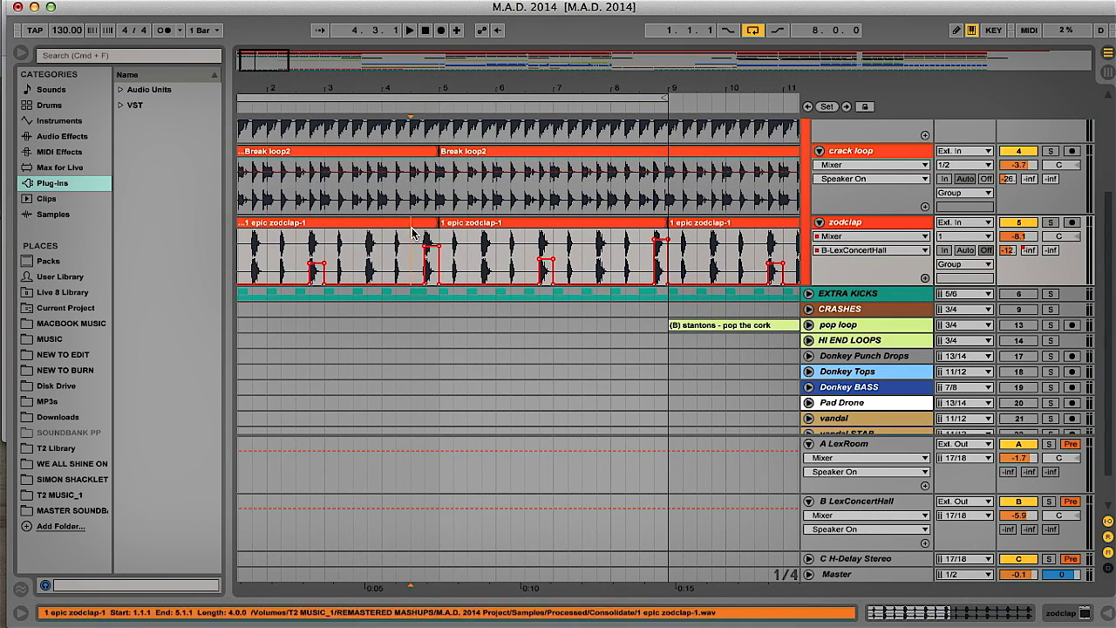
{"action": "left_click", "coordinate": [418, 251]}
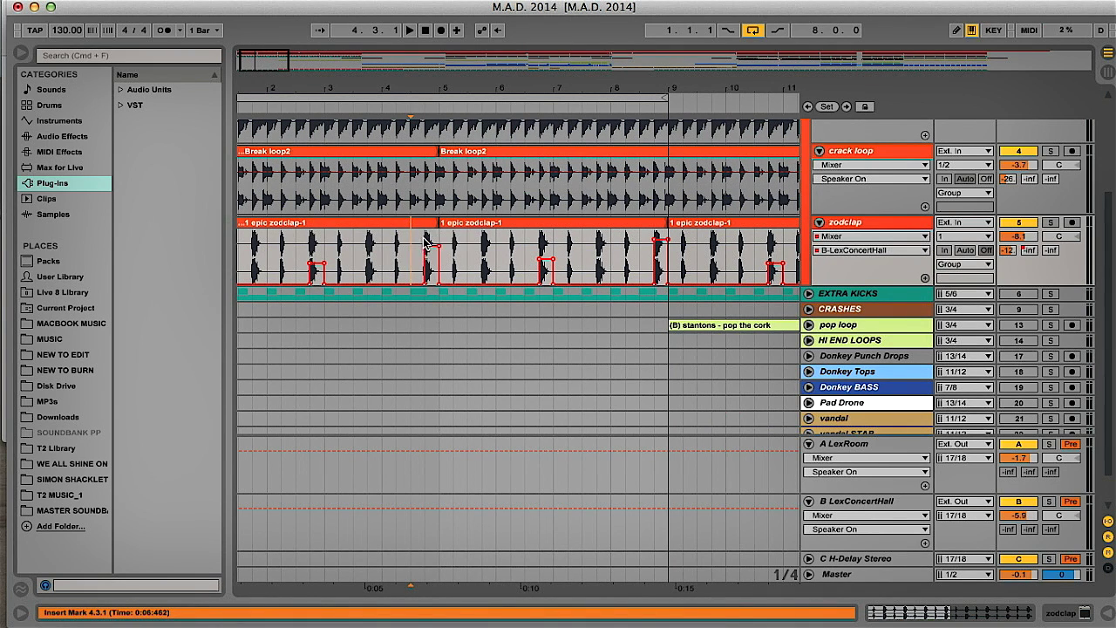
{"action": "mouse_move", "coordinate": [425, 247]}
{"action": "mouse_move", "coordinate": [653, 243]}
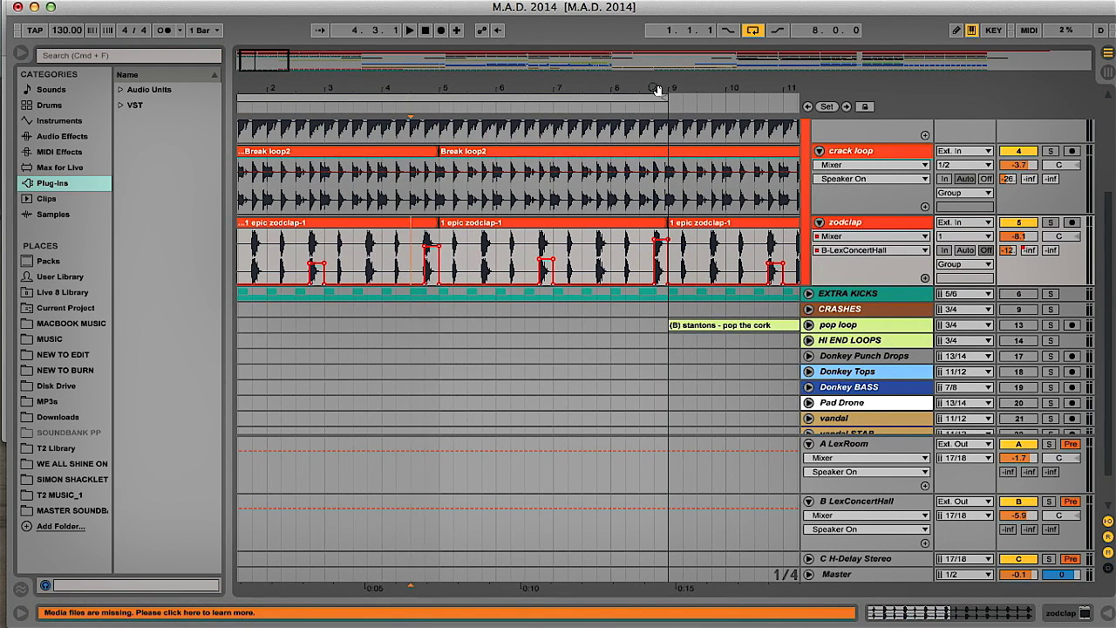
Step: Examine how the zodclap reverb send automation is laid out across the wider arrangement, ending back at the first bars
{"action": "left_click_drag", "start_coordinate": [657, 90], "coordinate": [331, 91]}
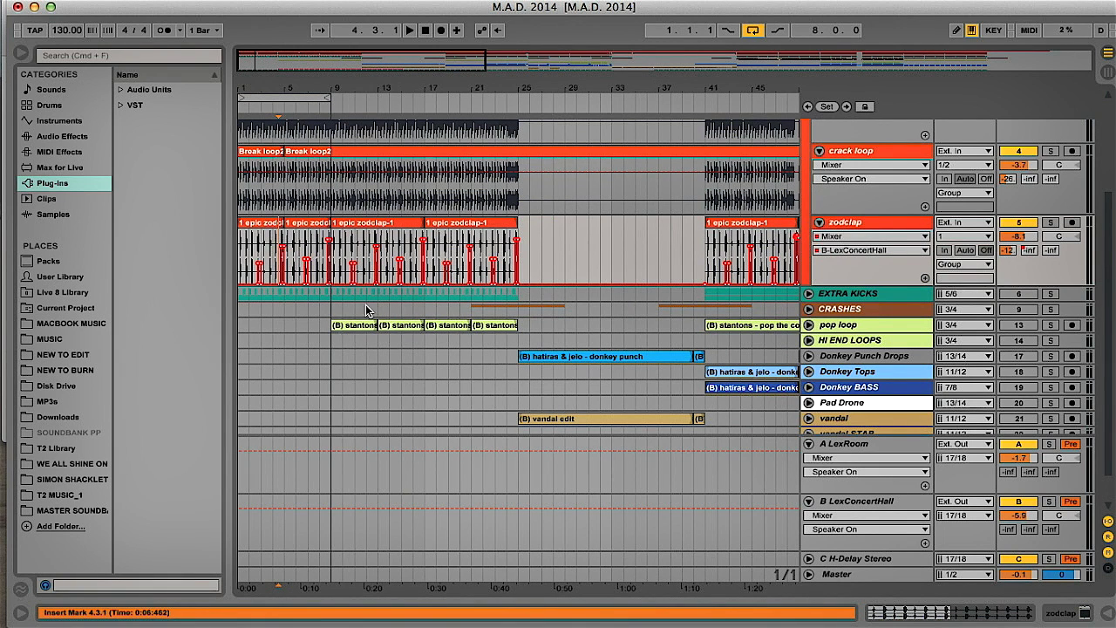
{"action": "left_click_drag", "start_coordinate": [249, 84], "coordinate": [398, 249]}
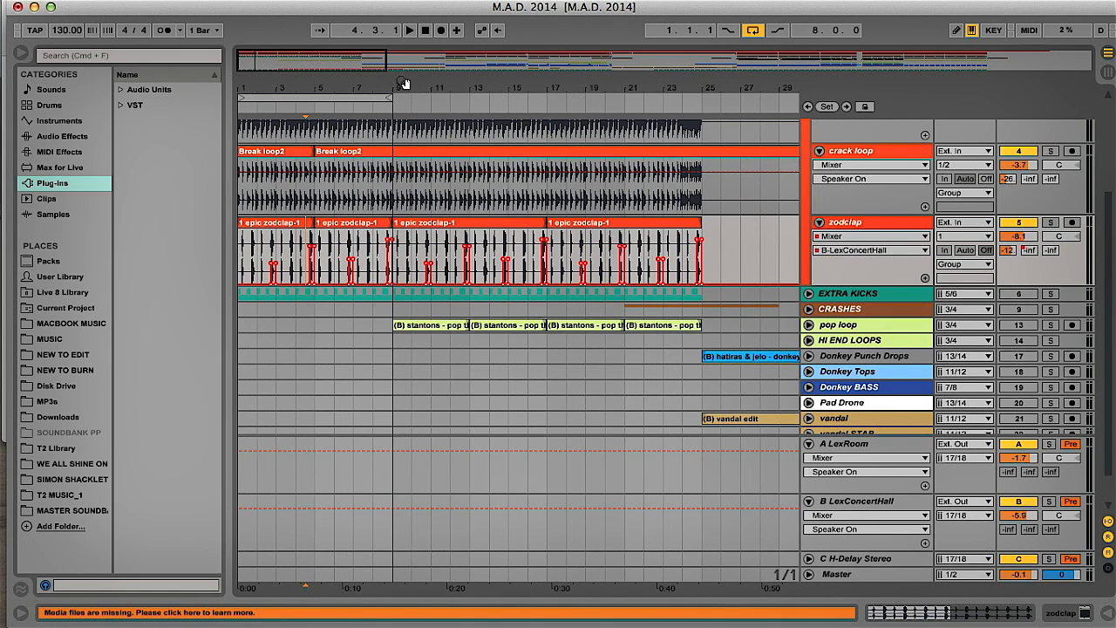
{"action": "left_click_drag", "start_coordinate": [403, 84], "coordinate": [313, 75]}
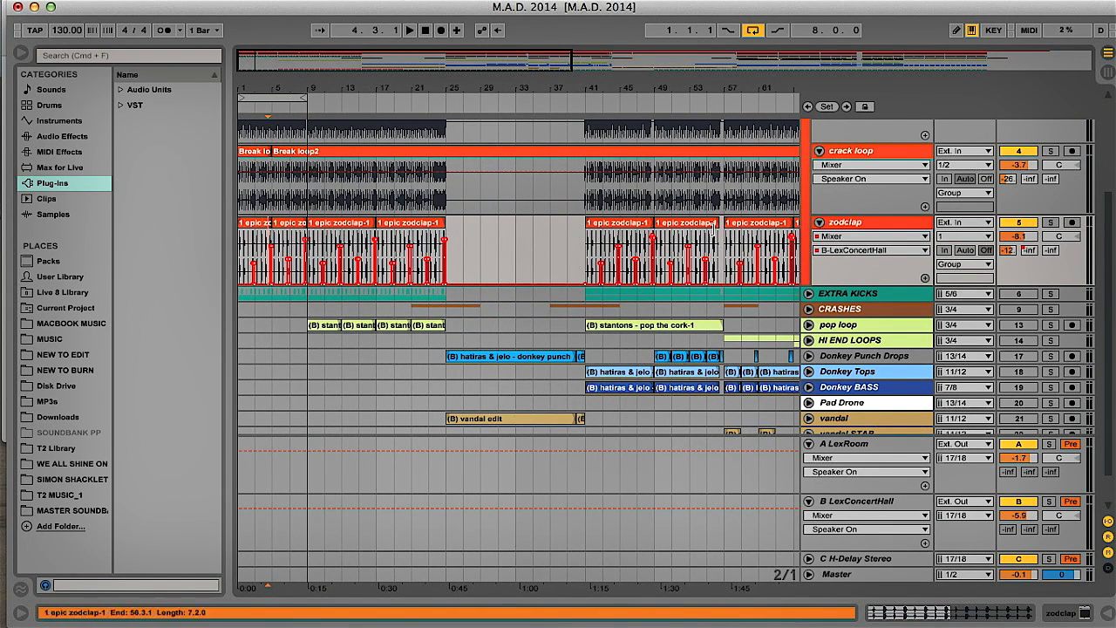
{"action": "left_click_drag", "start_coordinate": [527, 85], "coordinate": [465, 83]}
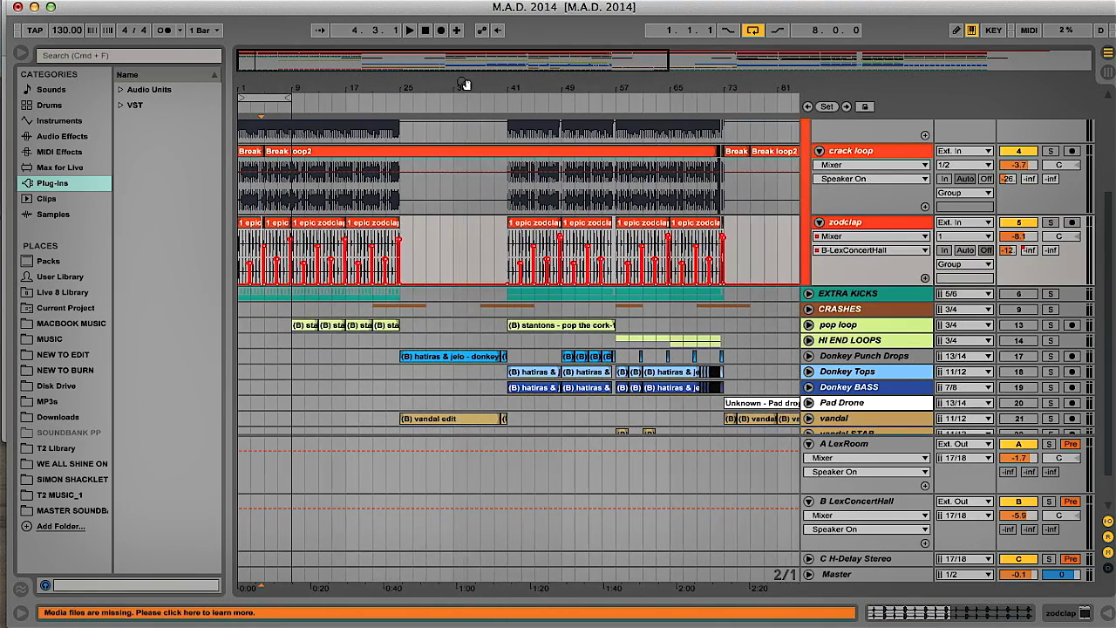
{"action": "left_click_drag", "start_coordinate": [249, 87], "coordinate": [249, 83]}
{"action": "left_click_drag", "start_coordinate": [248, 86], "coordinate": [249, 122]}
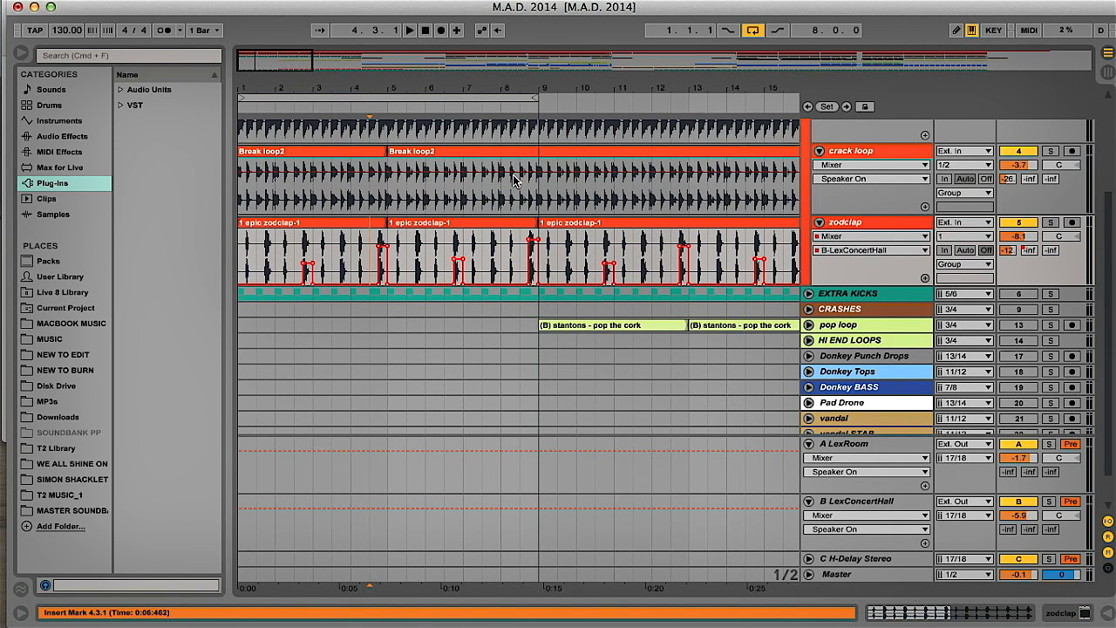
Step: Select the first eight bars of the mainloop track and play the drum loops with both reverb returns active
{"action": "scroll", "coordinate": [510, 185], "scroll_direction": "up", "scroll_amount": 3}
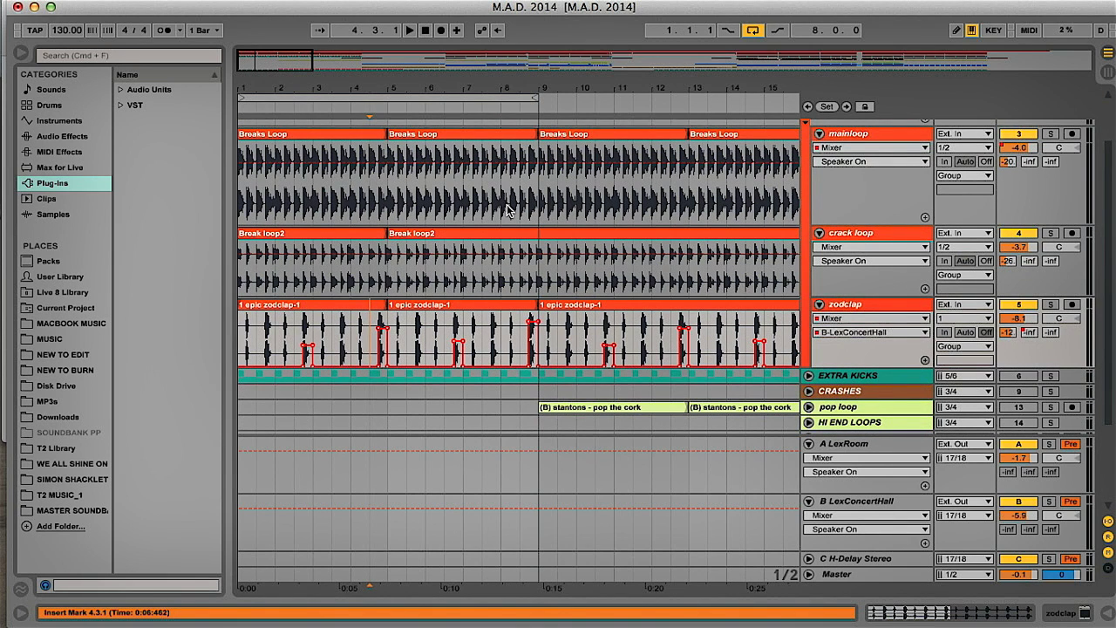
{"action": "left_click_drag", "start_coordinate": [251, 93], "coordinate": [252, 68]}
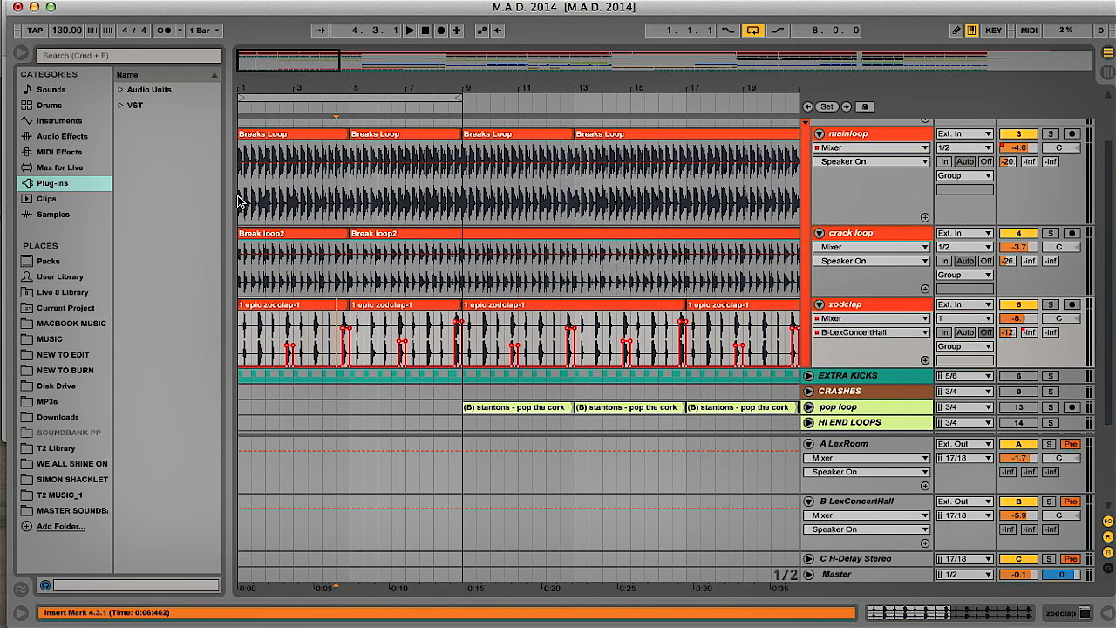
{"action": "left_click_drag", "start_coordinate": [242, 202], "coordinate": [465, 215]}
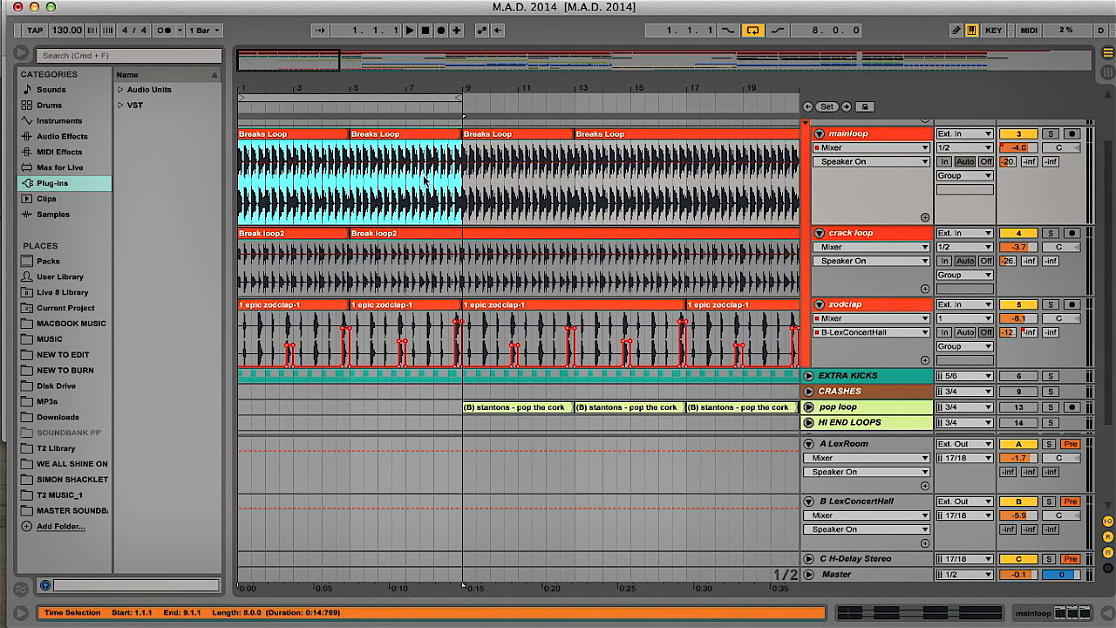
{"action": "key", "text": "space"}
{"action": "left_click_drag", "start_coordinate": [294, 85], "coordinate": [294, 40]}
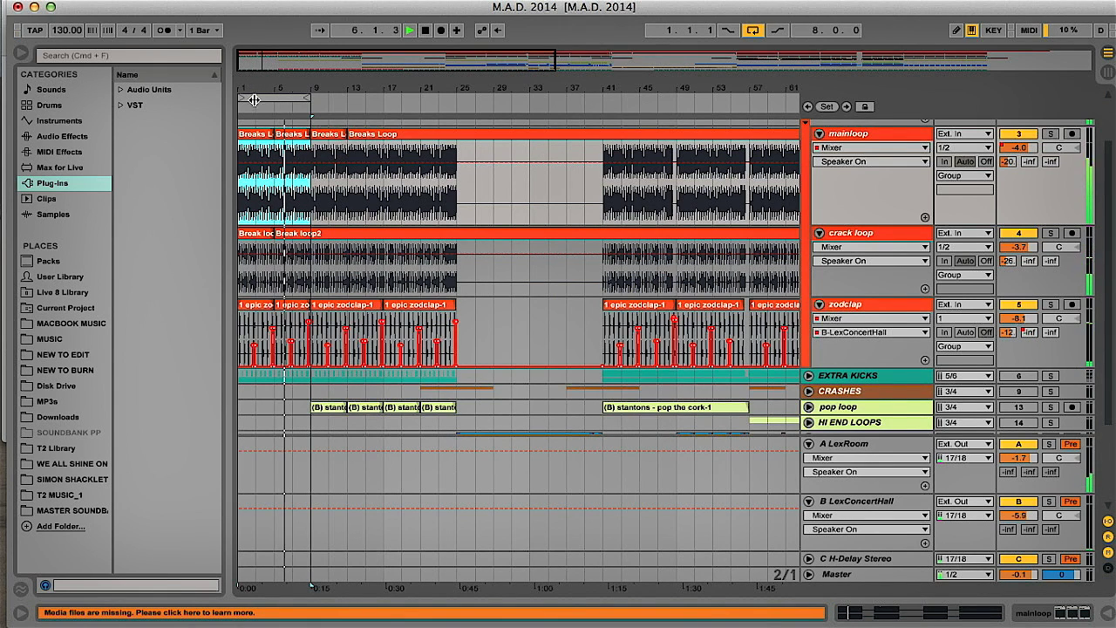
{"action": "left_click_drag", "start_coordinate": [257, 90], "coordinate": [256, 113]}
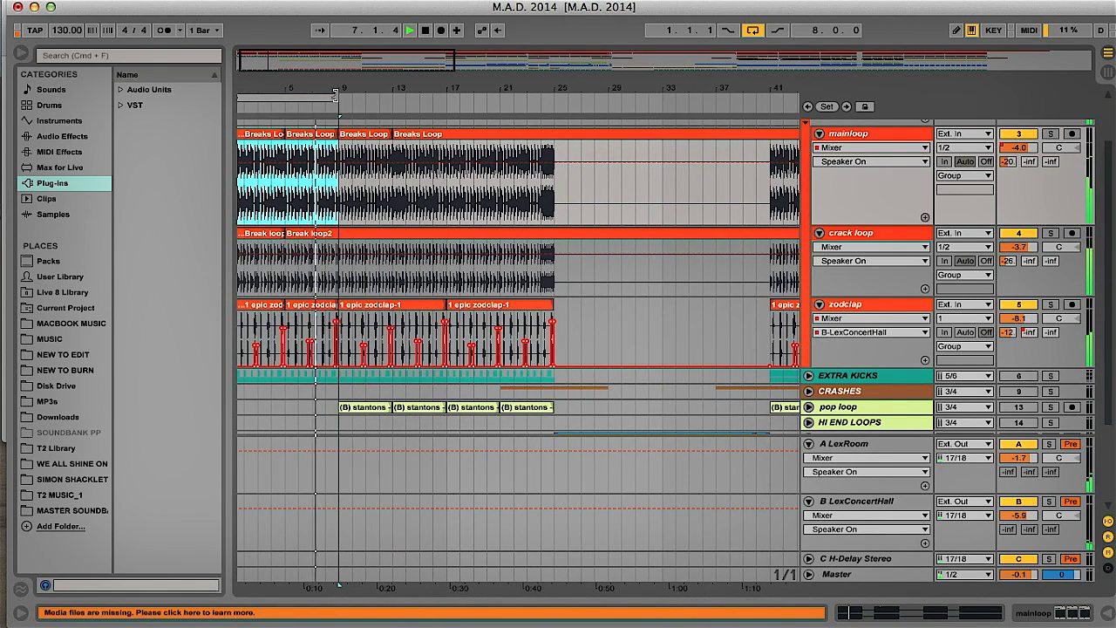
Step: Extend the arrangement loop from bar 1 to a length of 12 bars and bring the whole MAIN DRUMS group into view
{"action": "left_click_drag", "start_coordinate": [335, 94], "coordinate": [393, 96]}
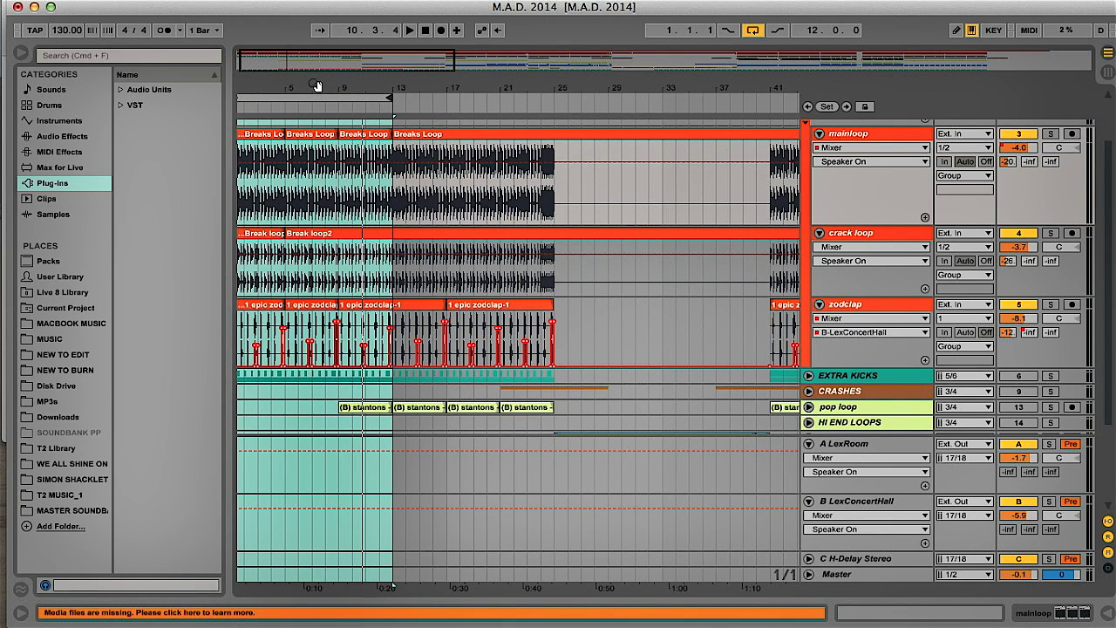
{"action": "left_click_drag", "start_coordinate": [316, 85], "coordinate": [297, 85]}
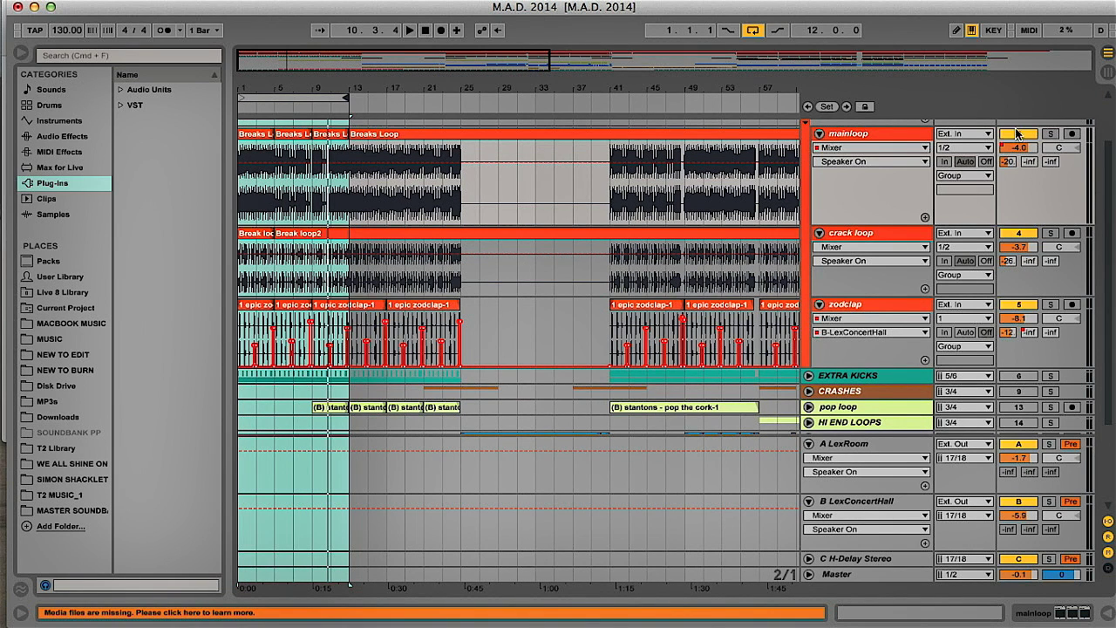
{"action": "scroll", "coordinate": [838, 183], "scroll_direction": "up", "scroll_amount": 3}
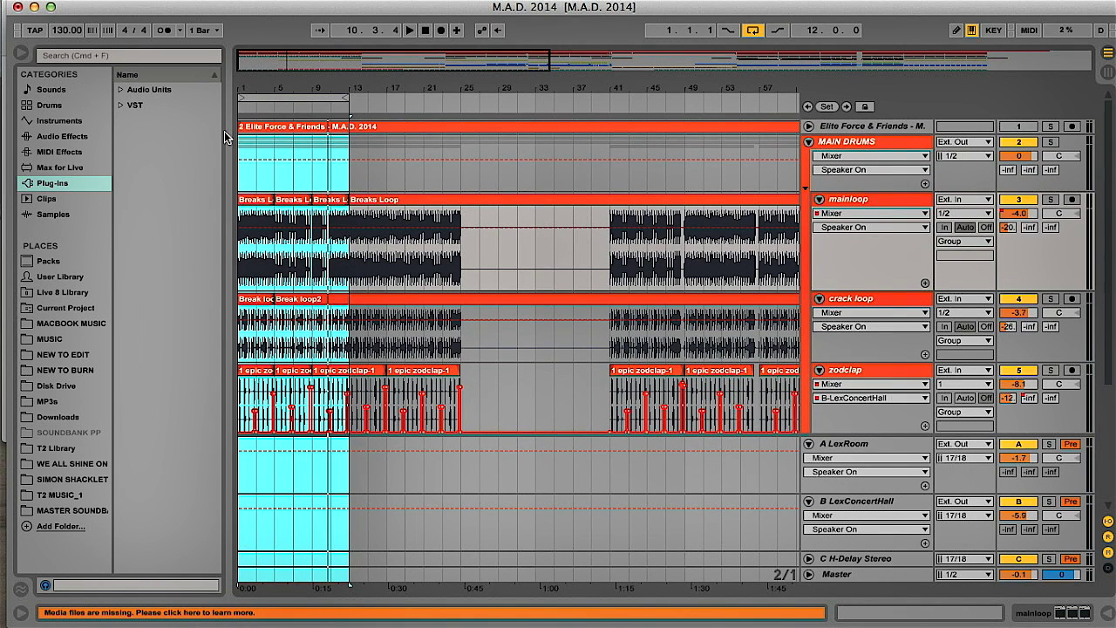
Step: Place the insert marker at 1.1.1, set the A LexRoom return volume to -2.0 dB, and audition the main drums loop
{"action": "left_click", "coordinate": [241, 152]}
{"action": "key", "text": "plus"}
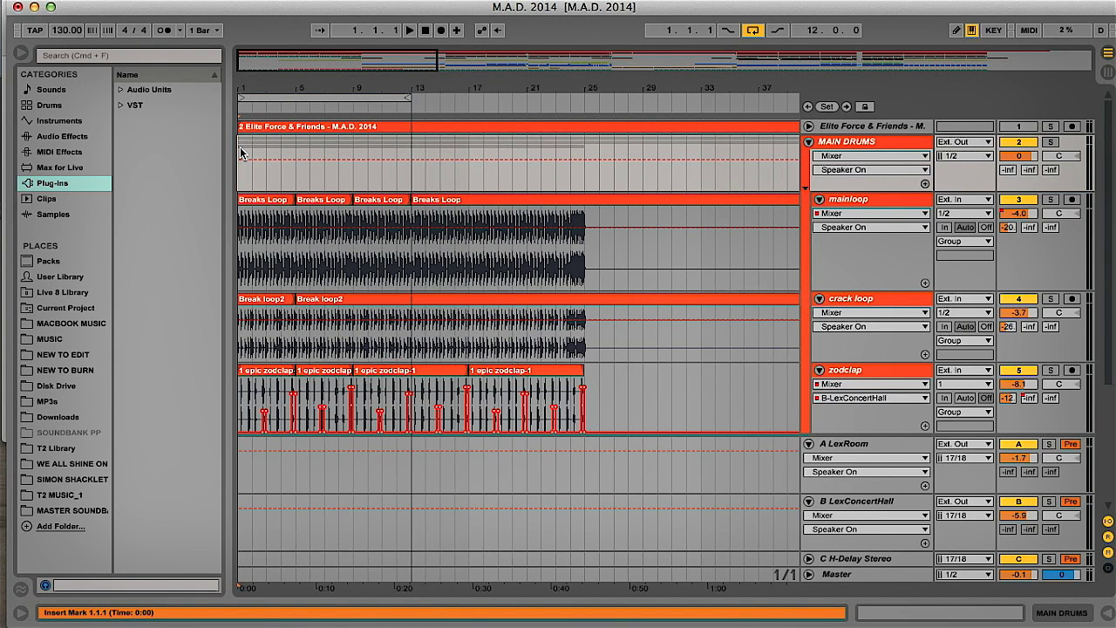
{"action": "left_click_drag", "start_coordinate": [245, 88], "coordinate": [247, 130]}
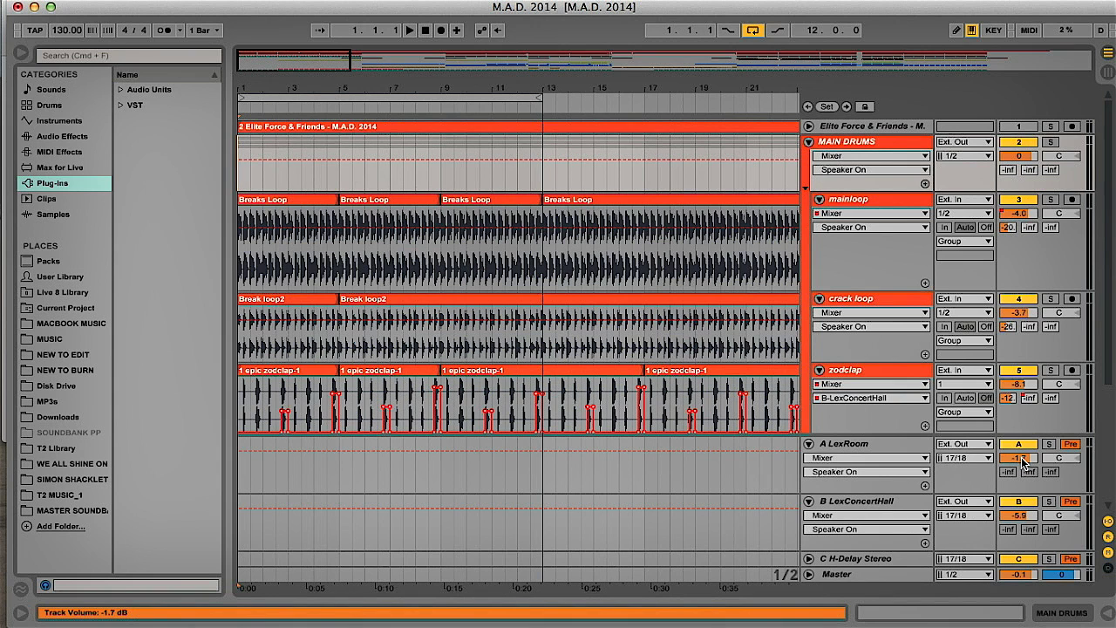
{"action": "mouse_move", "coordinate": [1024, 462]}
{"action": "left_mouse_down"}
{"action": "mouse_move", "coordinate": [1025, 627]}
{"action": "mouse_move", "coordinate": [1016, 467]}
{"action": "left_mouse_up"}
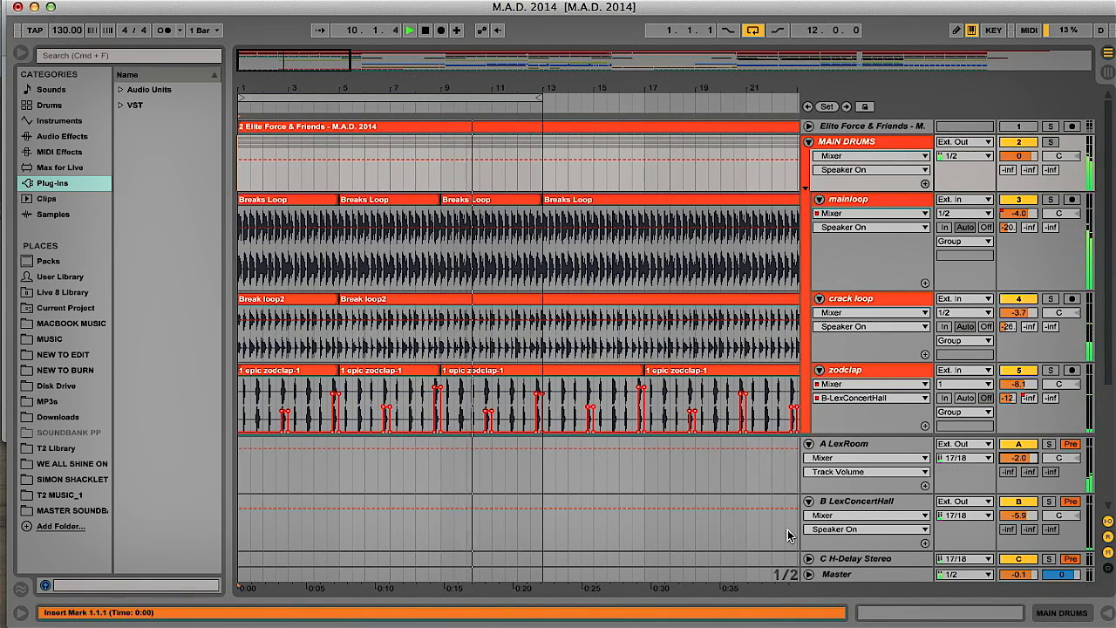
{"action": "key", "text": "space"}
Step: Extend the arrangement loop to 24 bars so it covers the whole first main drums section
{"action": "left_click_drag", "start_coordinate": [513, 83], "coordinate": [349, 83]}
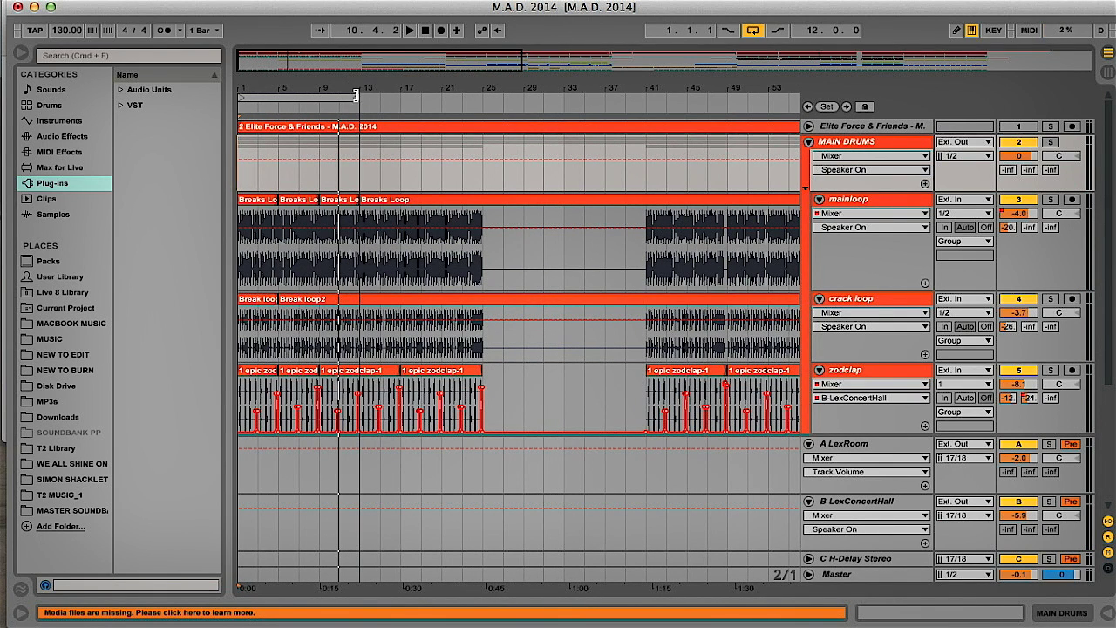
{"action": "left_click_drag", "start_coordinate": [356, 96], "coordinate": [484, 96]}
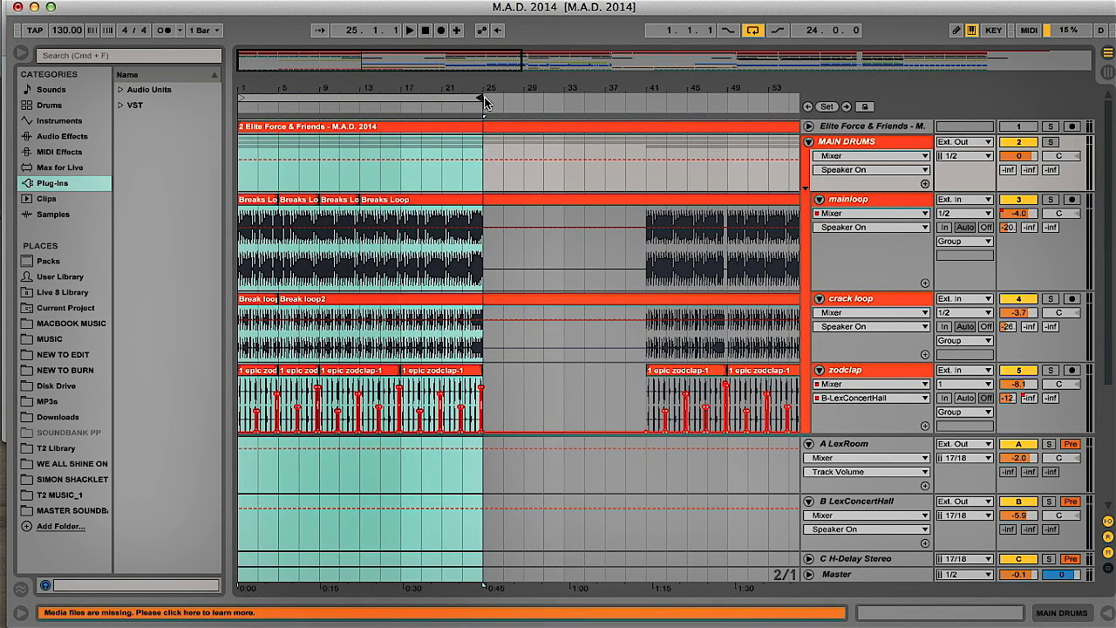